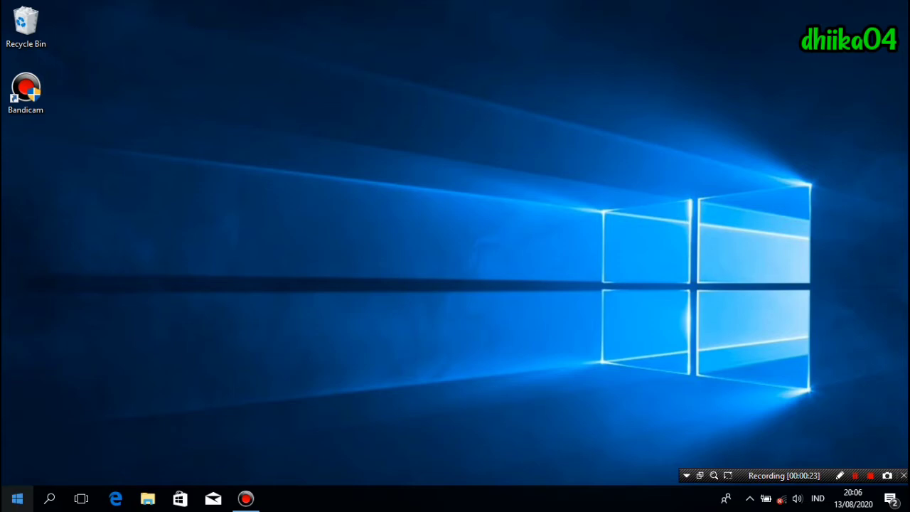
- Launch Microsoft Access from the Windows Start menu
left_click(17, 498)
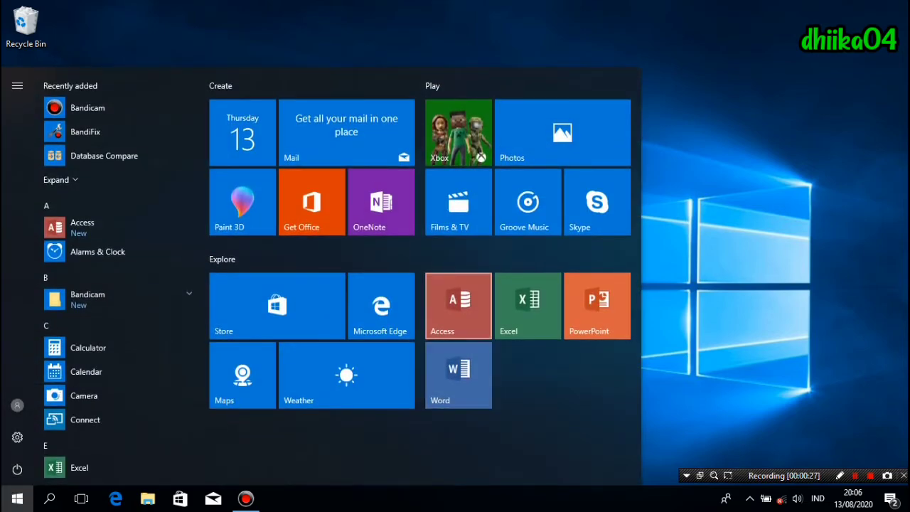
left_click(459, 306)
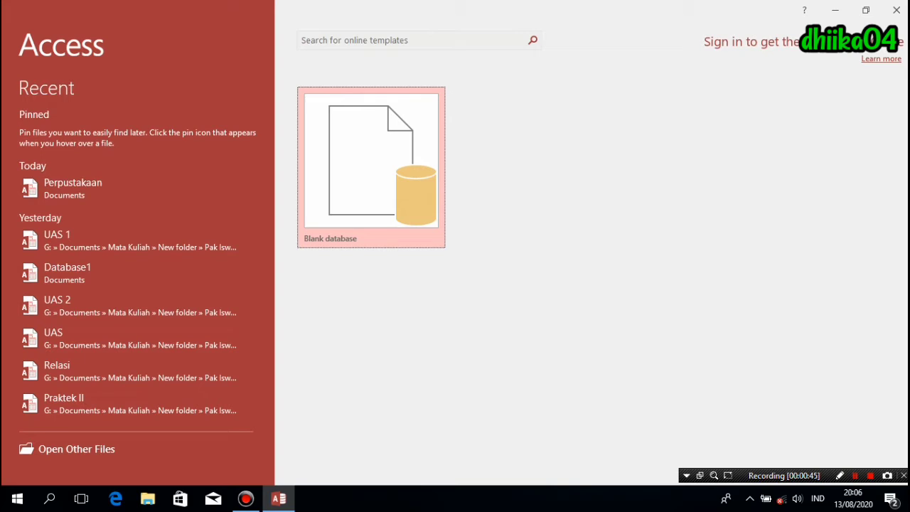
- Start a blank database and make a new PERPUSTAKAAN folder in Documents as its location
left_click(372, 173)
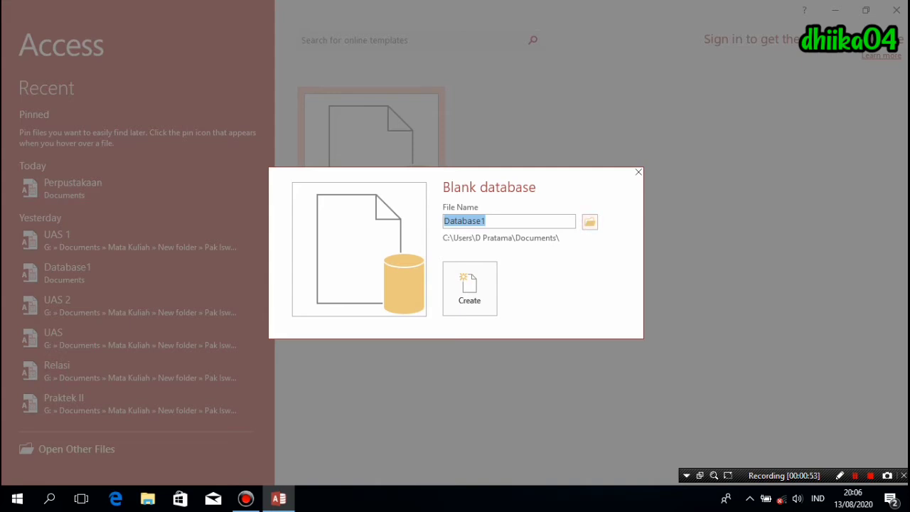
left_click(590, 222)
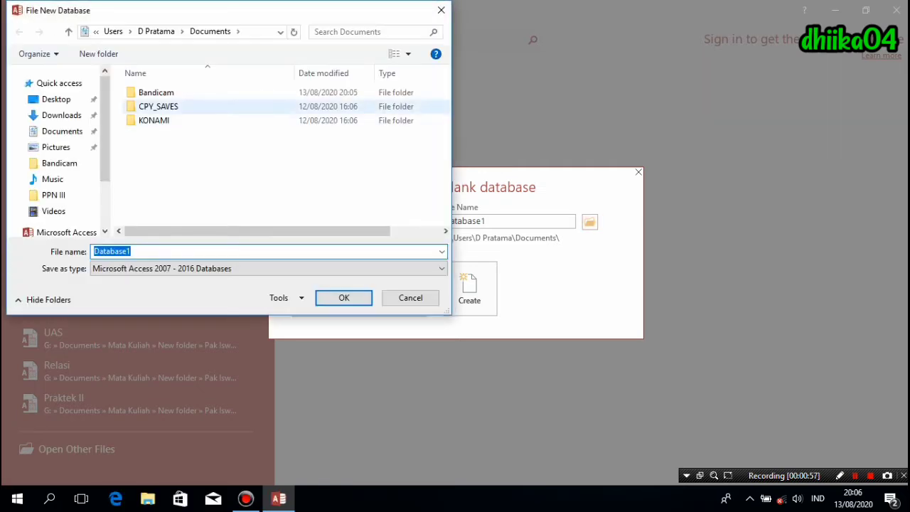
left_click(99, 54)
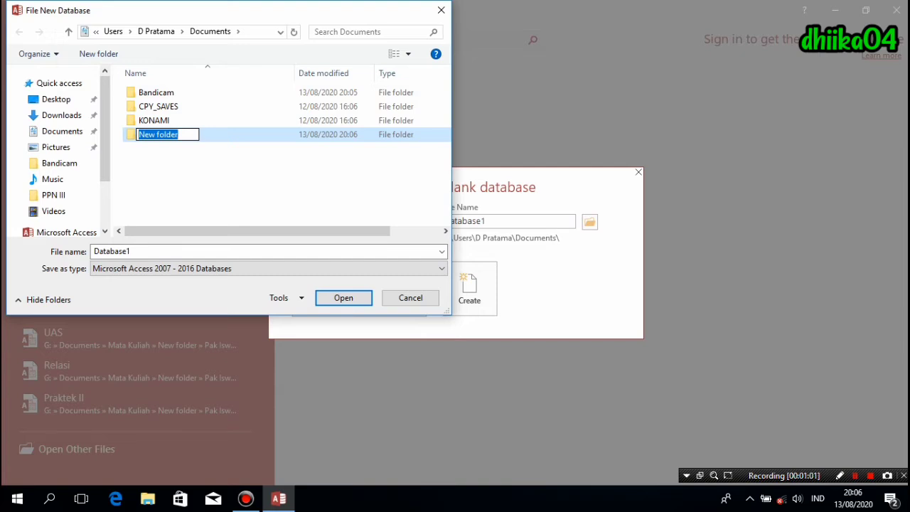
type("P")
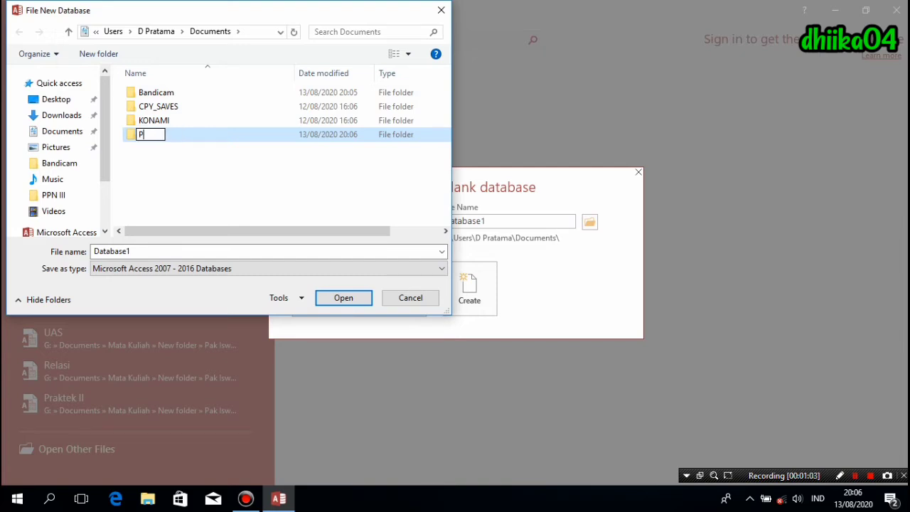
type("ERPUST")
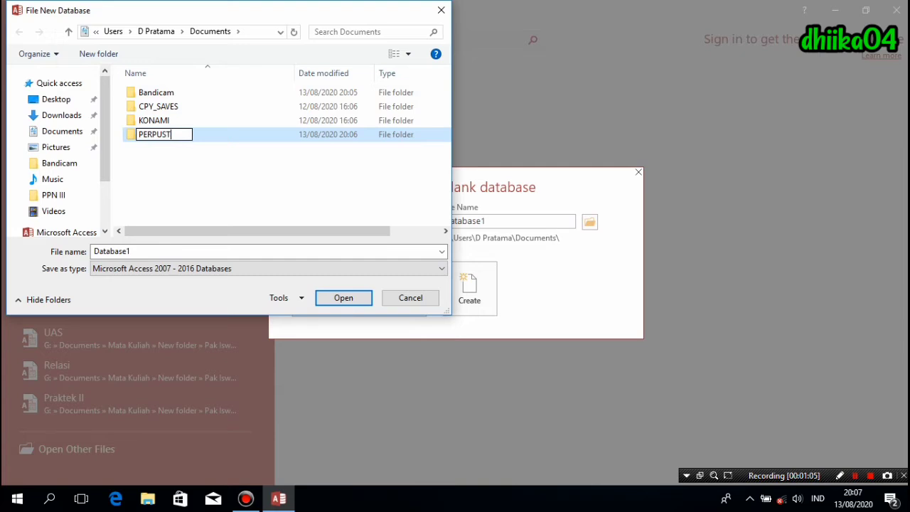
type("AKAAN")
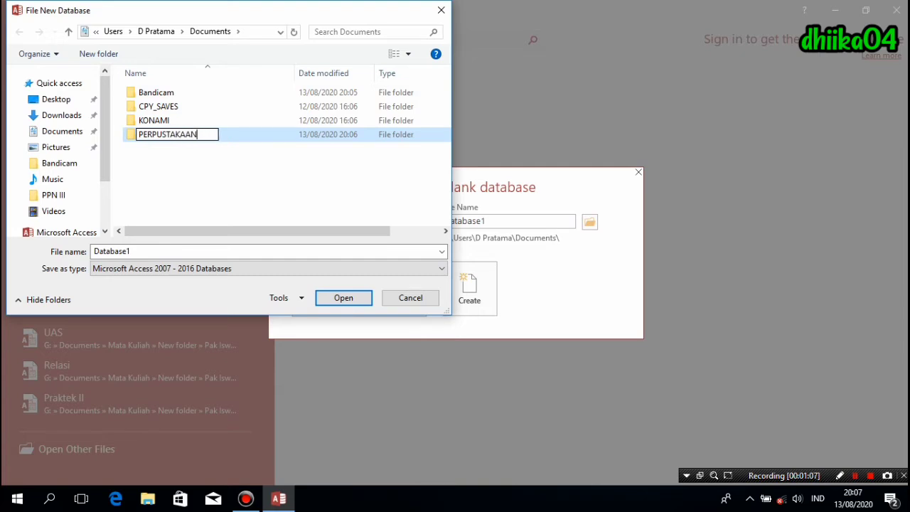
key("Return")
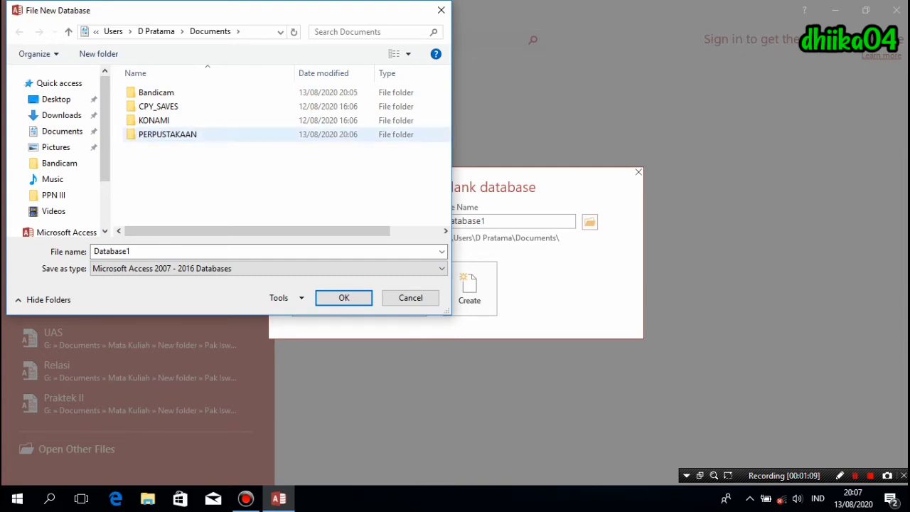
double_click(168, 134)
- Name the database file PERPUSTAKAAN and create it
left_click(168, 251)
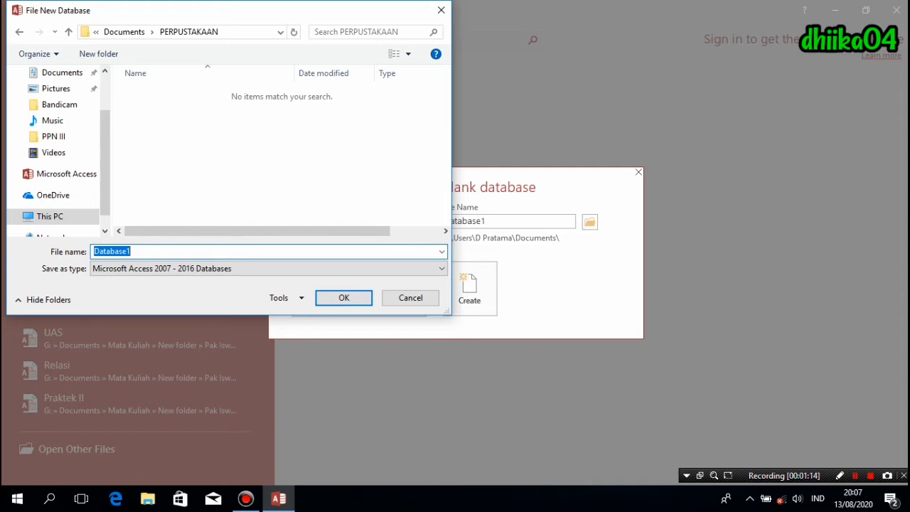
type("PERPUSTAKAAN")
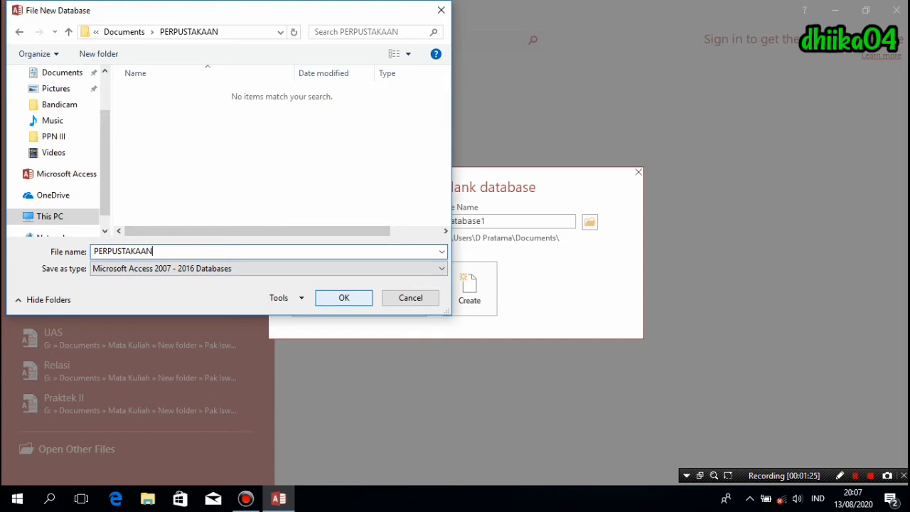
key("Return")
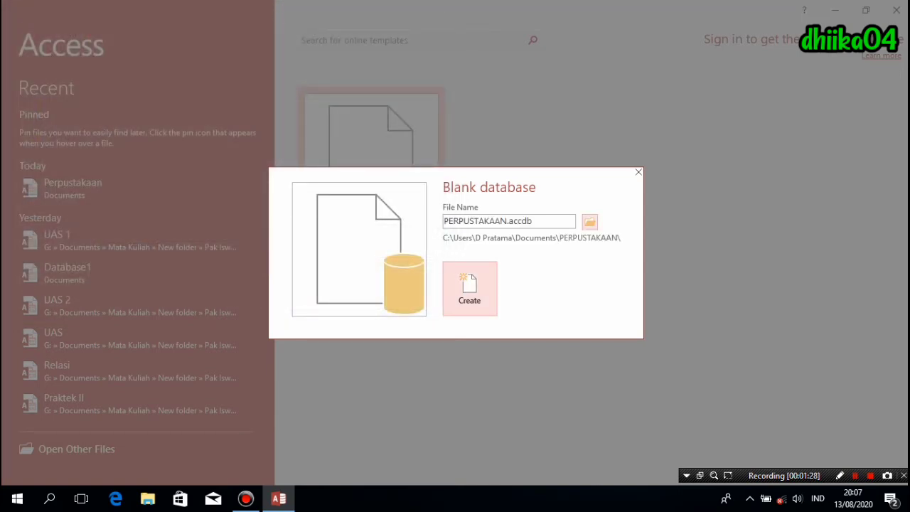
left_click(469, 288)
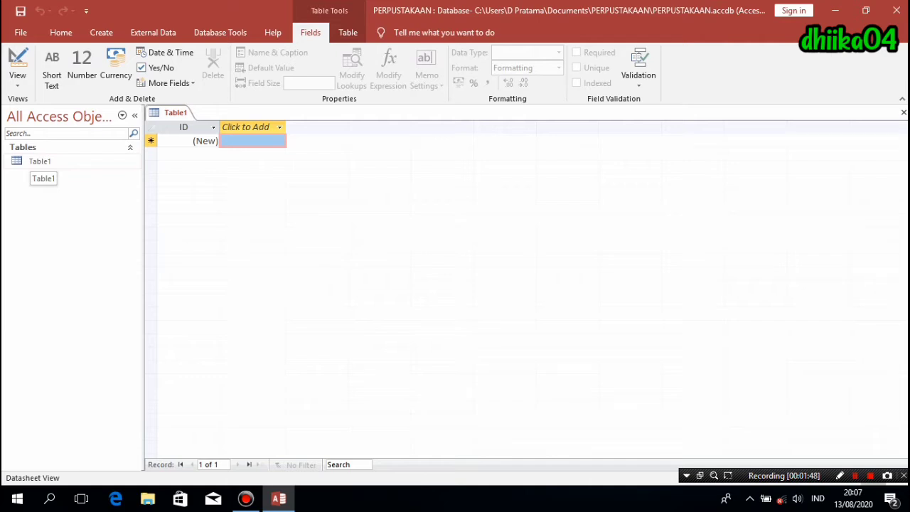
- Switch Table1 to Design View, saving it as TABEL BUKU
left_click(40, 161)
right_click(39, 161)
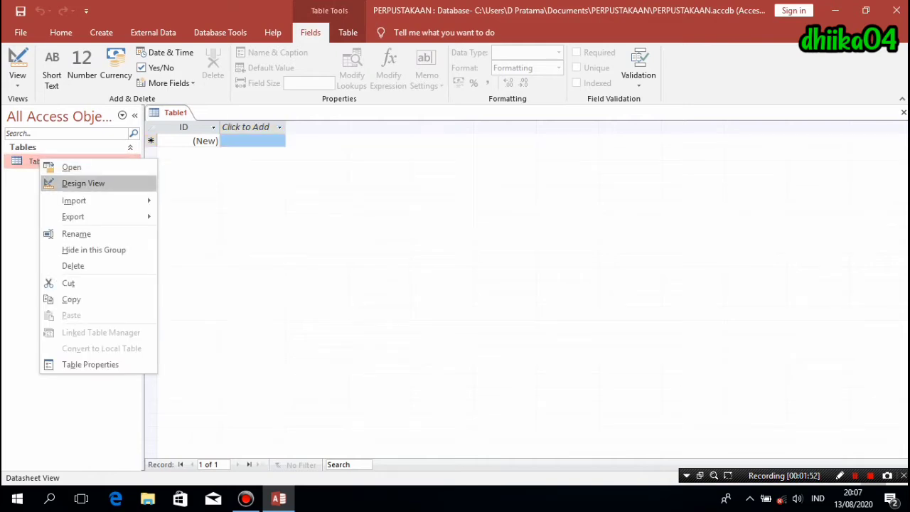
left_click(83, 183)
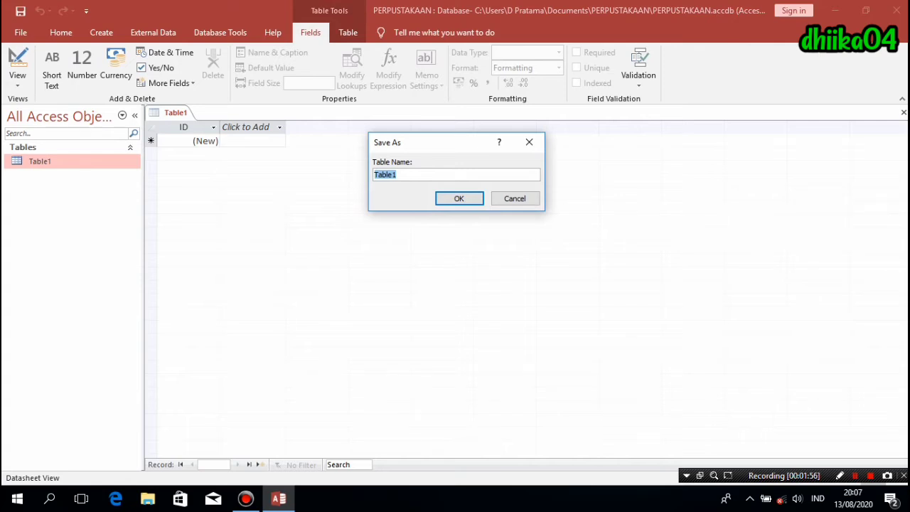
type("TABEL BUKU")
key("Return")
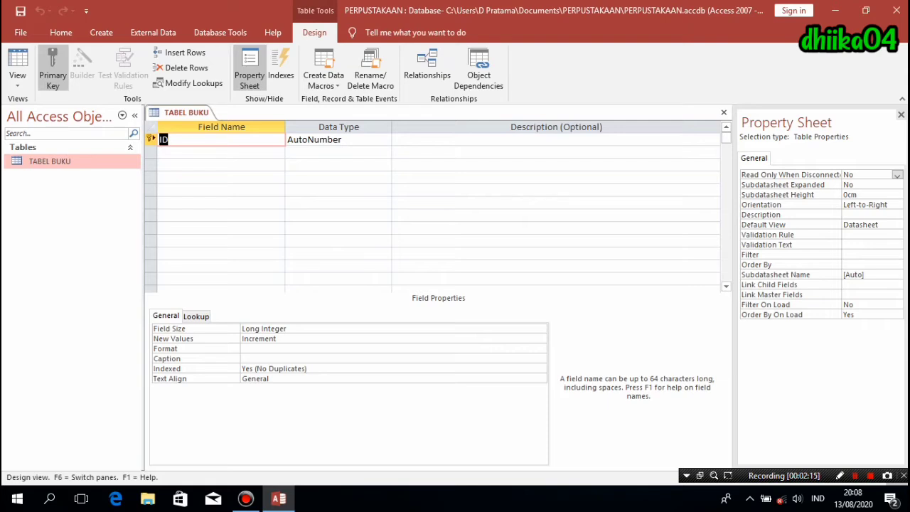
- Rename the ID field to KODE_BUKU as a Short Text field of size 4
type("KODE_BUKU")
left_click(342, 141)
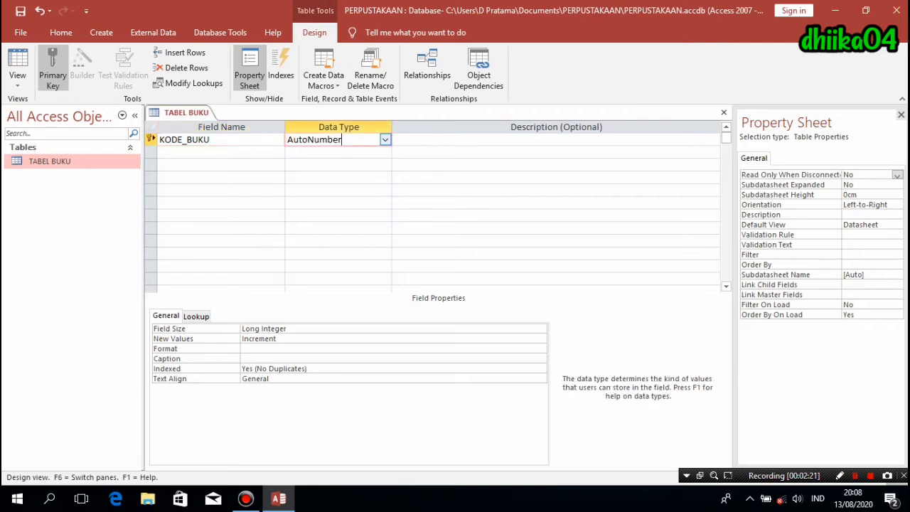
left_click(386, 140)
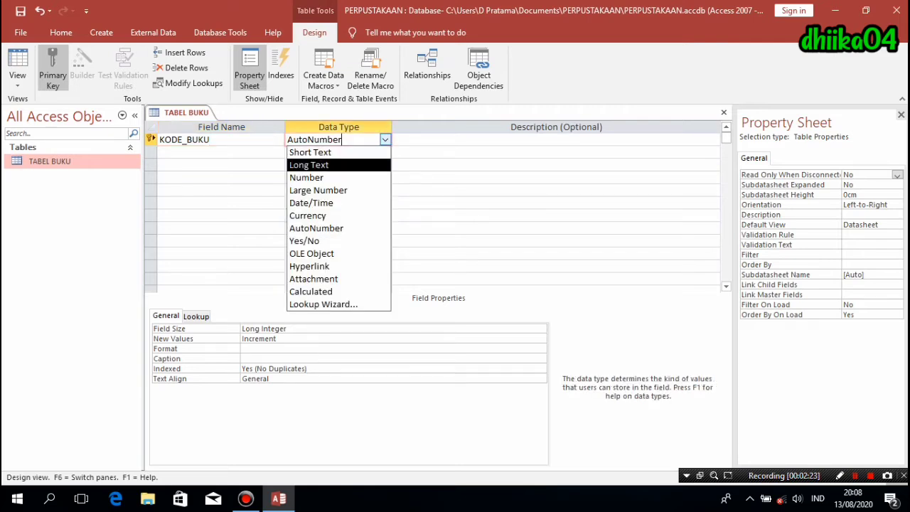
left_click(310, 152)
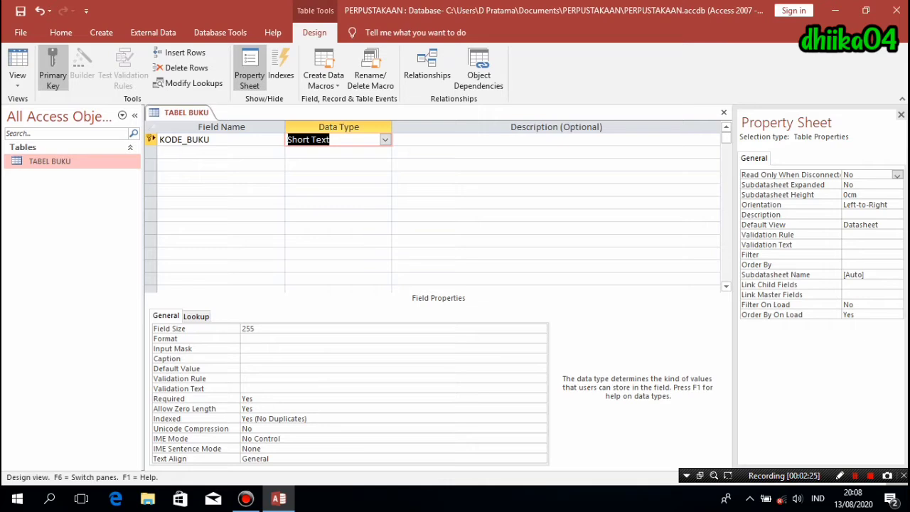
key("F6")
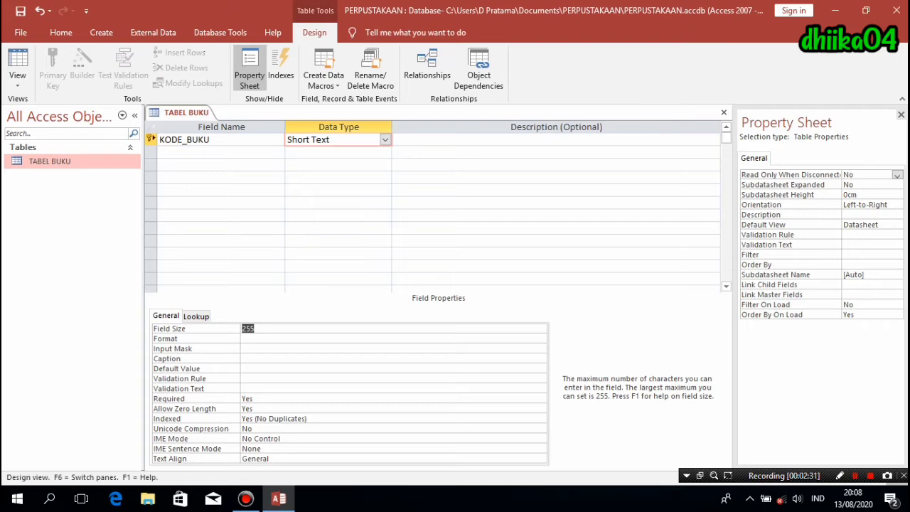
type("4")
- Add JUDUL as a Short Text field with field size 100
left_click(206, 153)
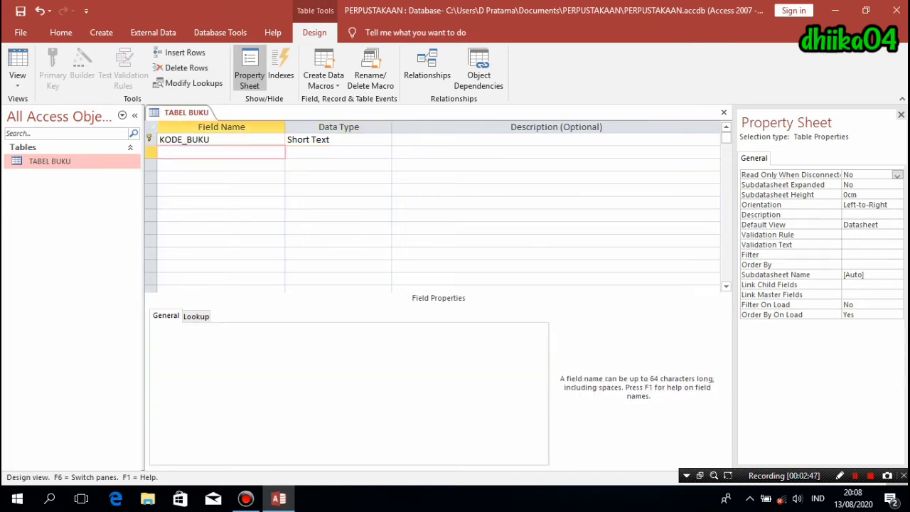
type("JUDUL")
left_click(297, 153)
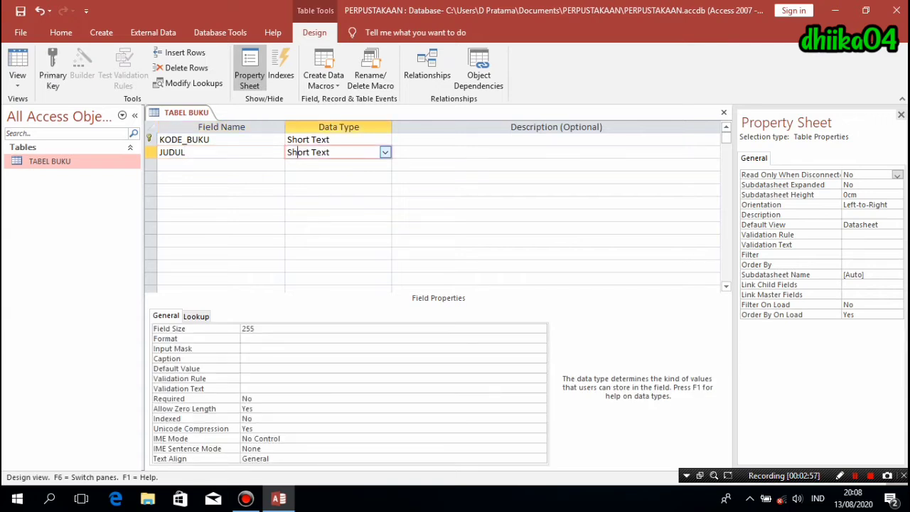
key("F6")
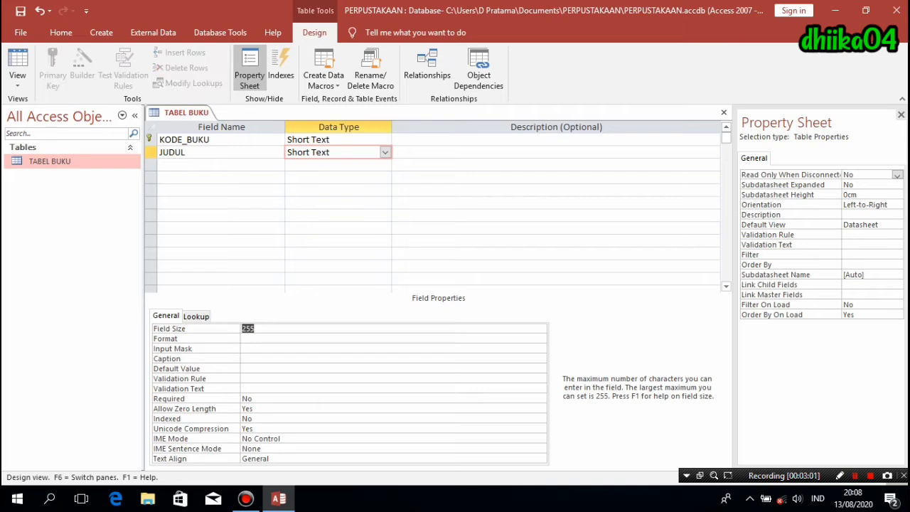
type("100")
- Add PENGARANG as a Short Text field with field size 50
left_click(213, 165)
type("P")
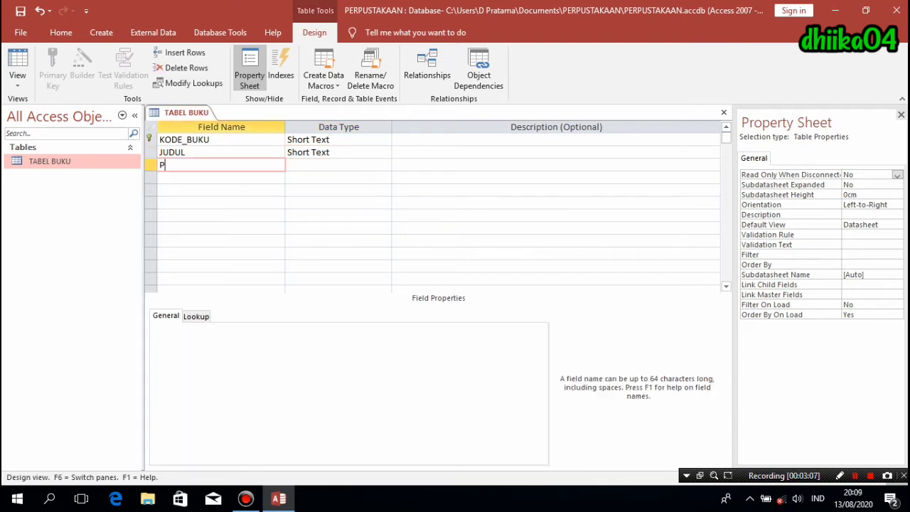
type("ENGARANG")
left_click(307, 165)
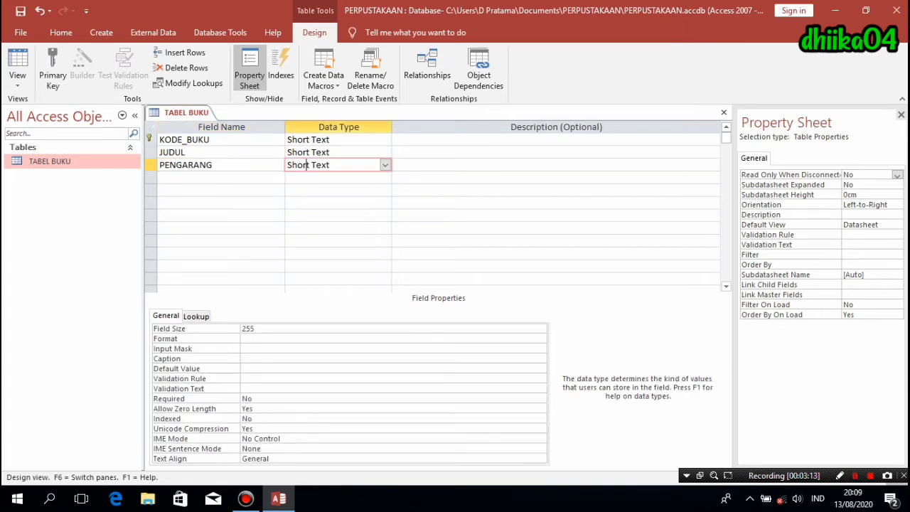
key("F6")
type("5")
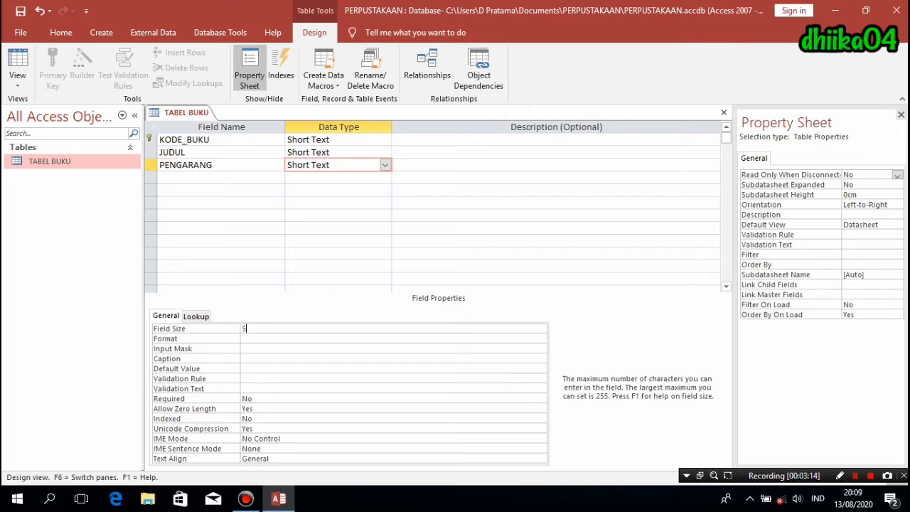
type("0")
left_click(220, 177)
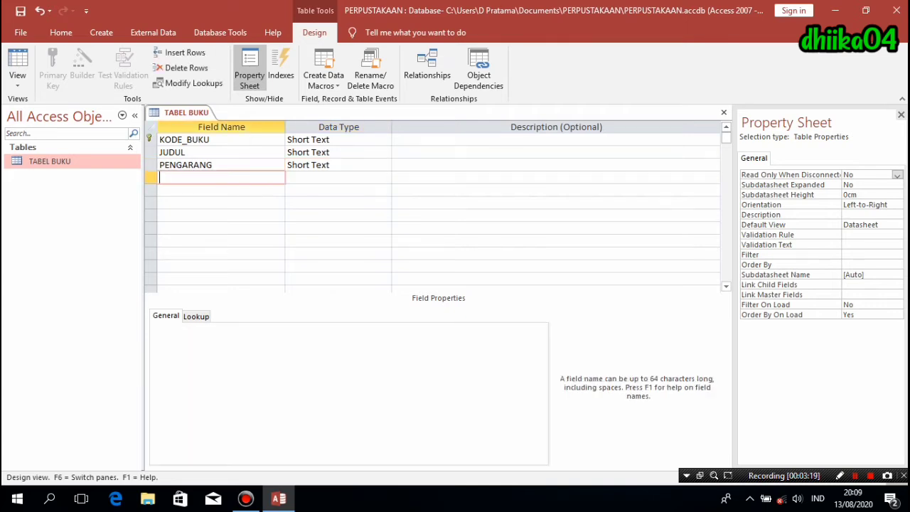
- Add TAHUN_TERBIT as a Number field with Integer field size
type("TAHUN")
type("_TERBIT")
key("Tab")
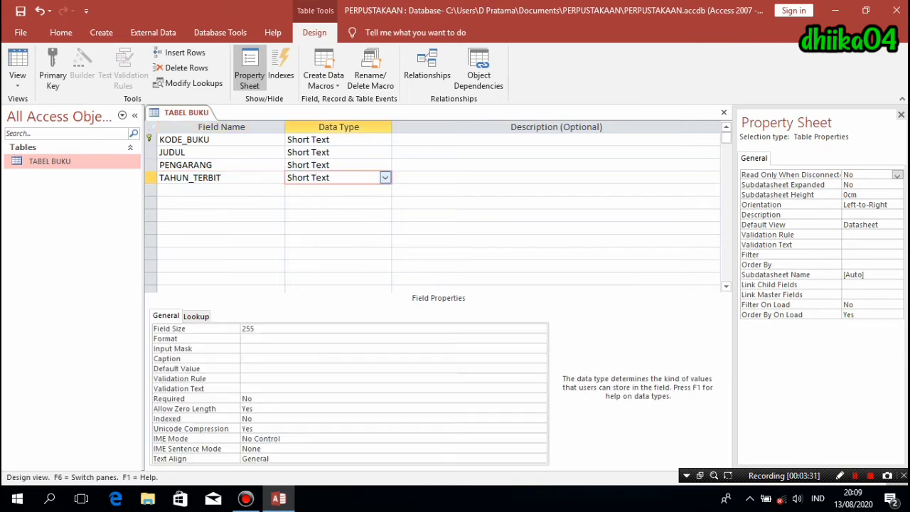
key("alt+Down")
key("Down")
key("Down")
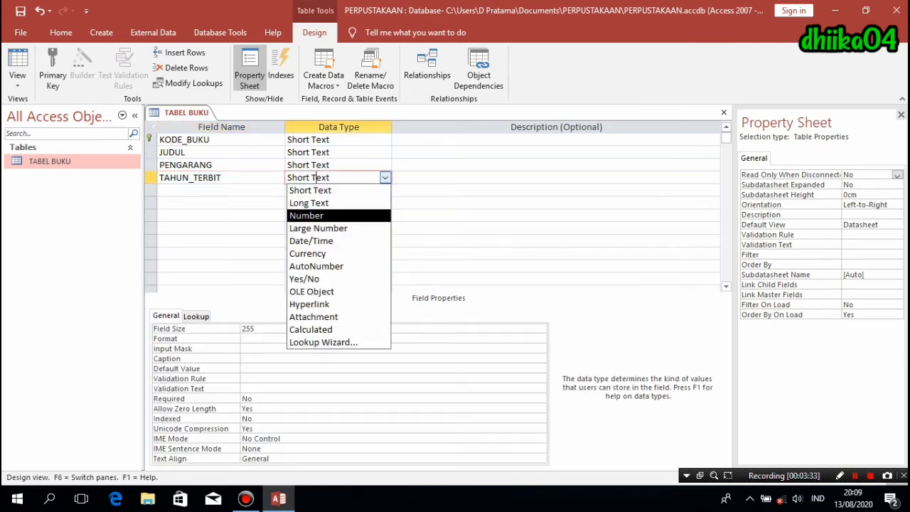
key("Return")
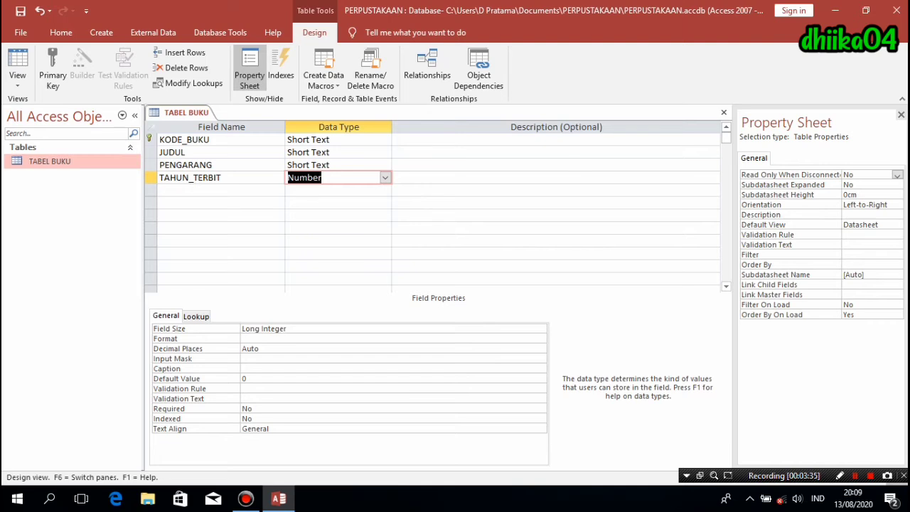
key("F6")
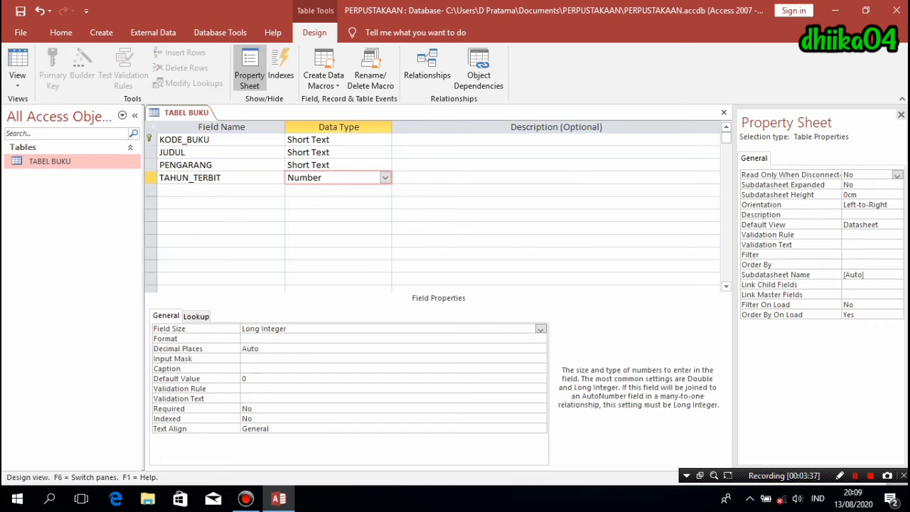
left_click(541, 330)
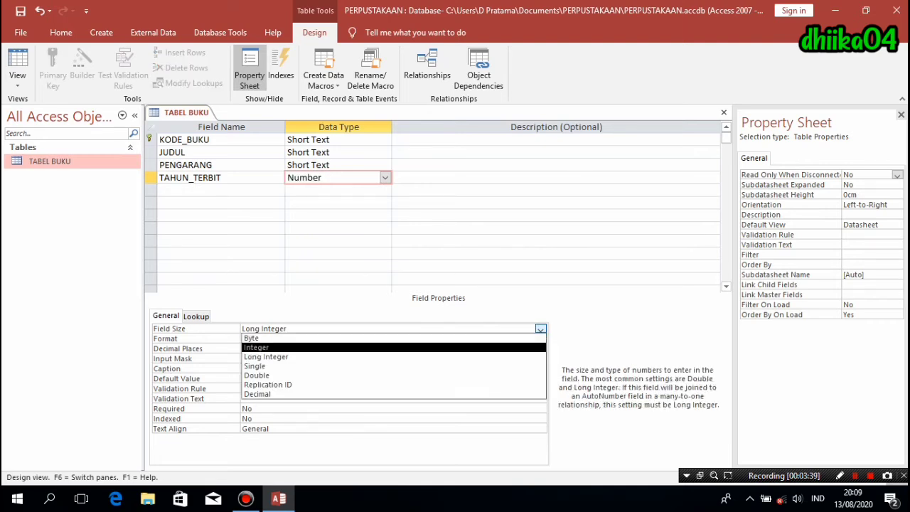
key("Down")
key("Return")
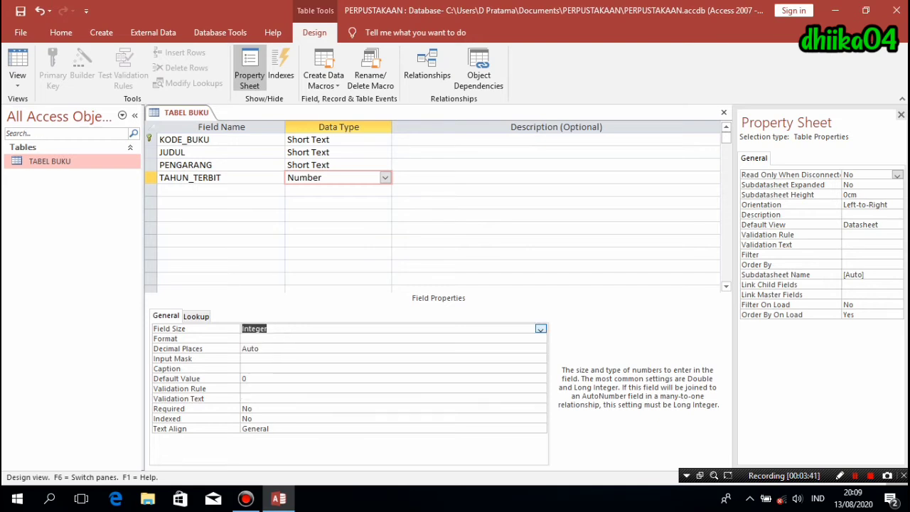
left_click(384, 190)
left_click(221, 190)
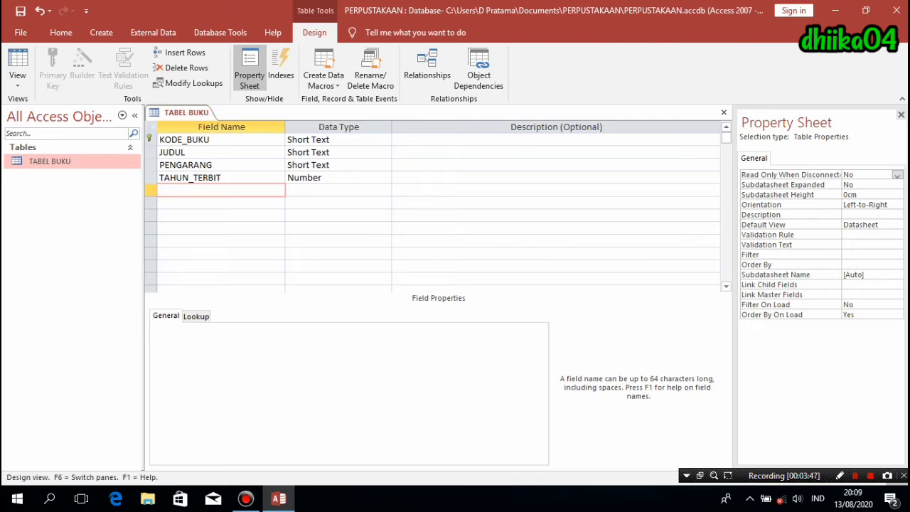
- Add STATUS as a Short Text field of size 20 and save the table design
type("STATUS")
key("Tab")
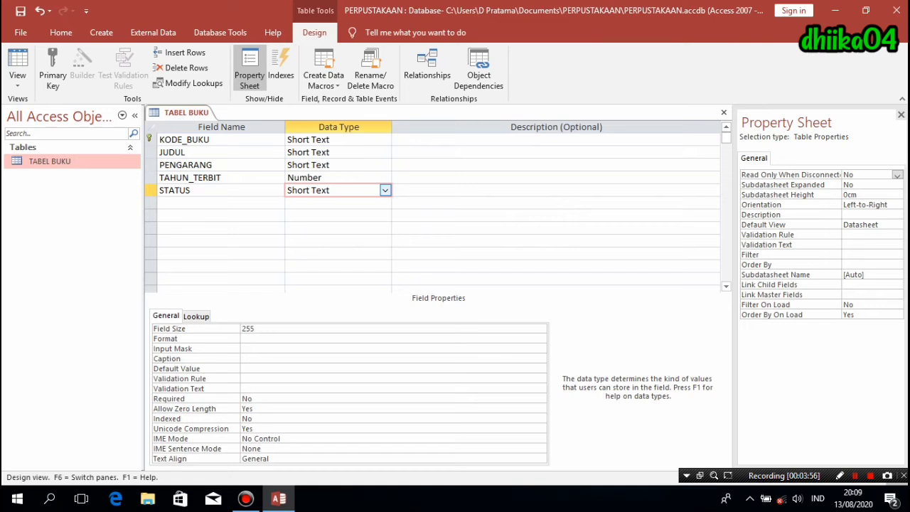
key("F6")
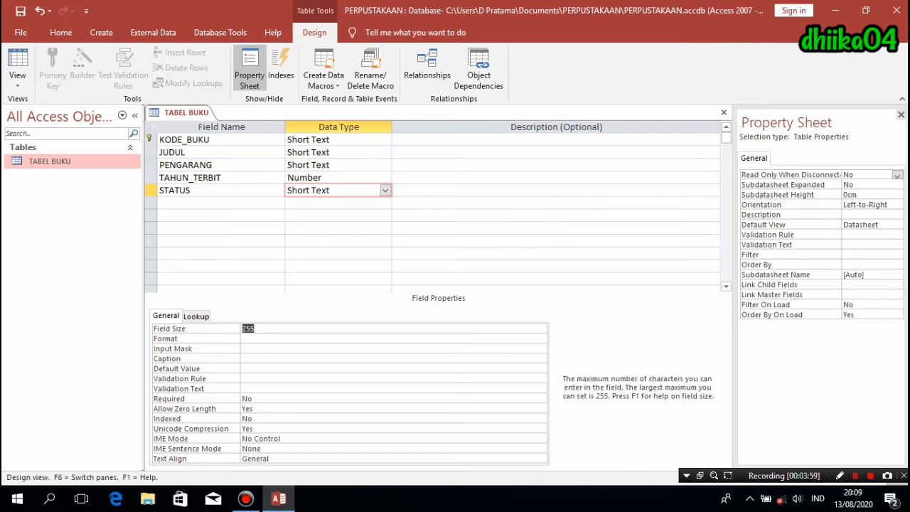
type("20")
key("F6")
key("Down")
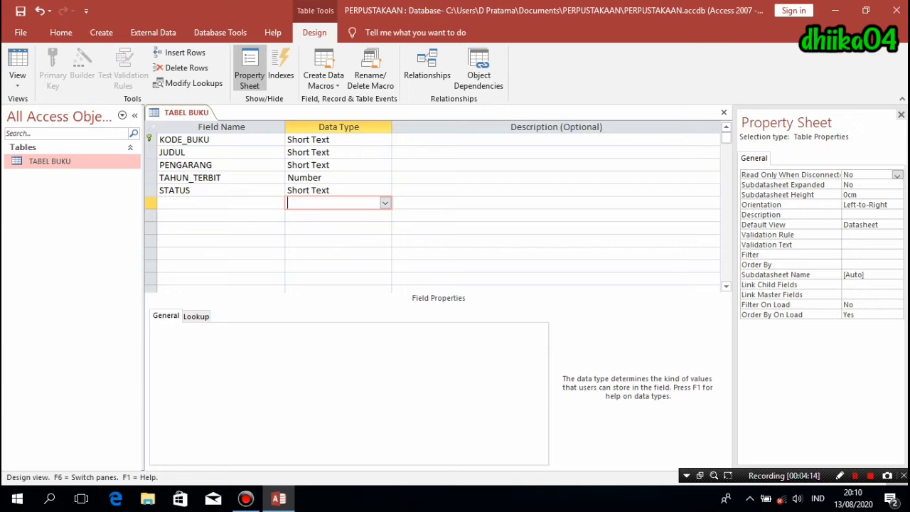
right_click(178, 112)
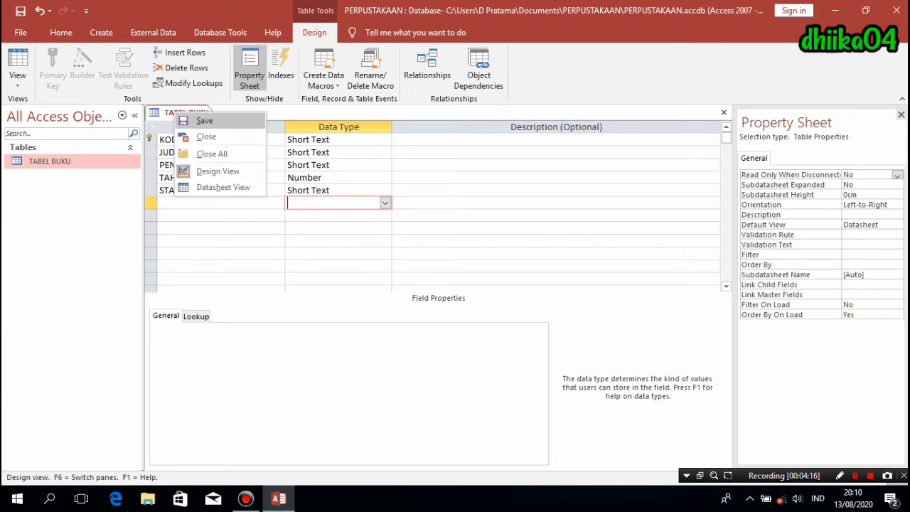
left_click(204, 120)
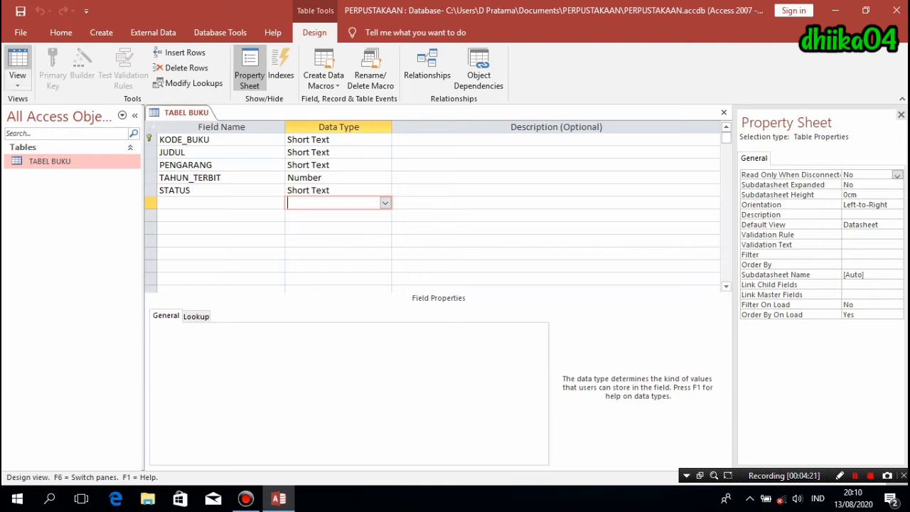
- Switch TABEL BUKU to Datasheet View, showing its five empty columns
left_click(17, 79)
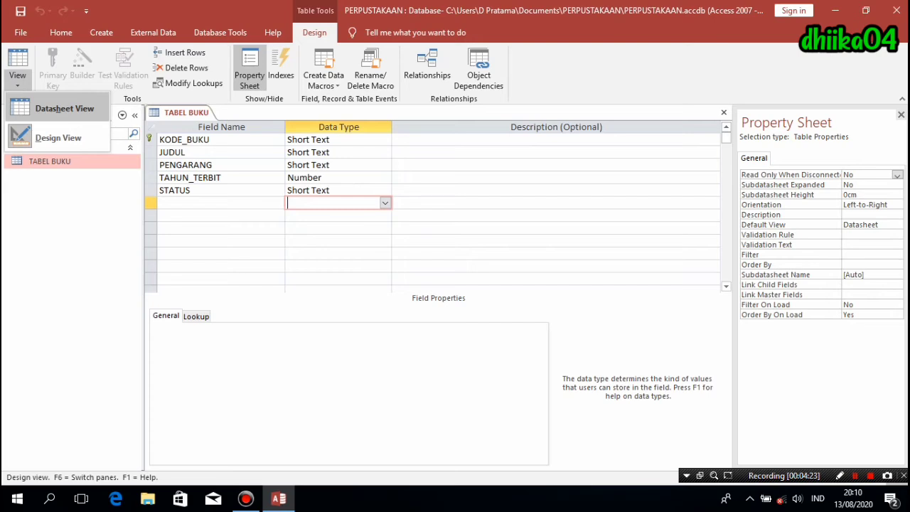
left_click(64, 108)
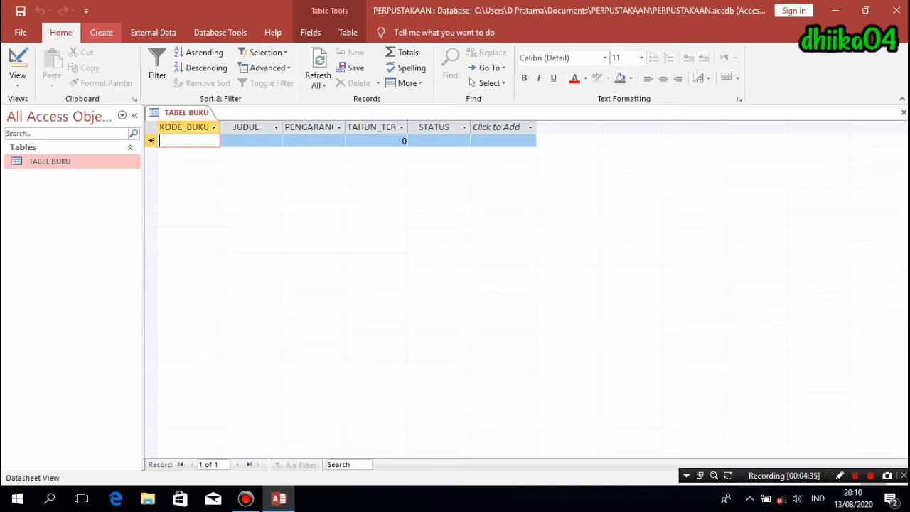
left_click(101, 32)
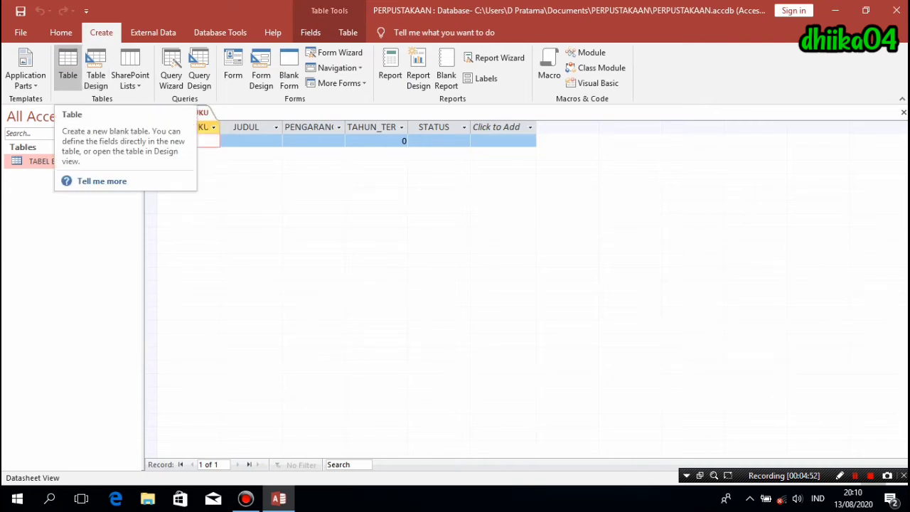
- Create a new table and open it in Design View, saving it as TABEL ANGGOTA
left_click(67, 68)
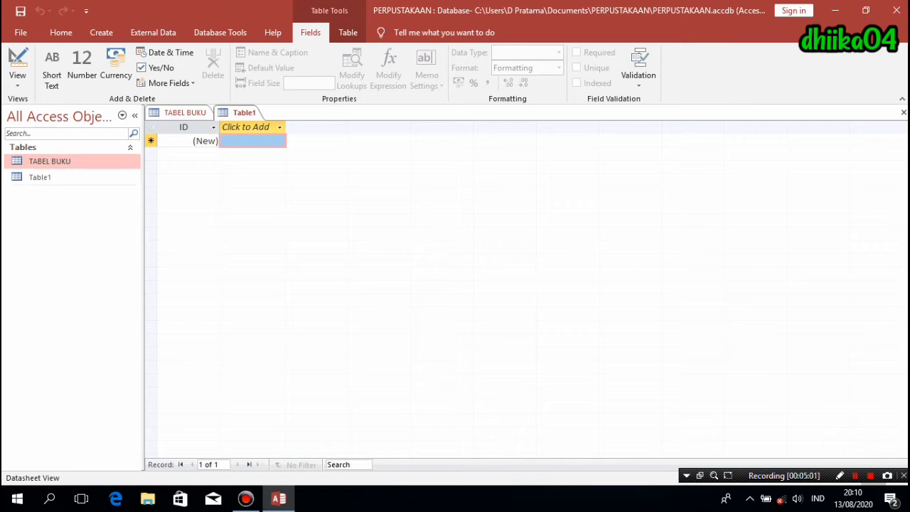
right_click(42, 178)
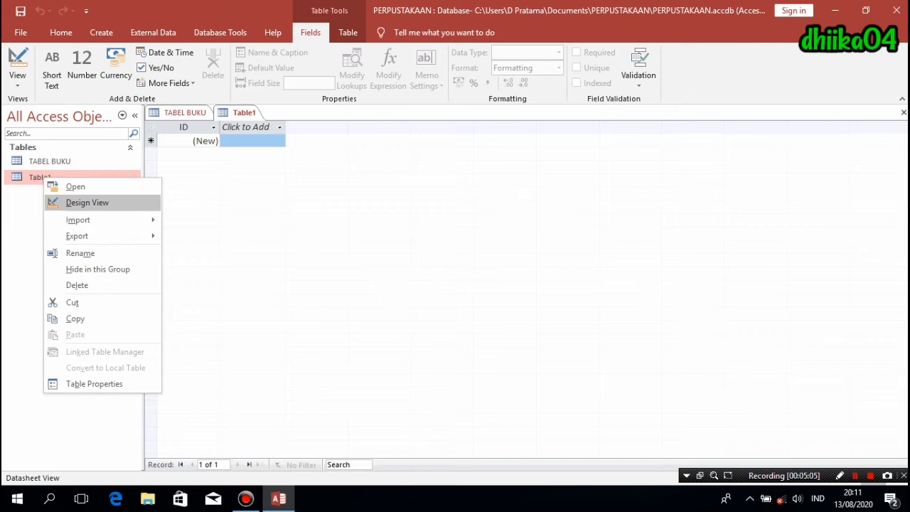
key("Return")
type("T")
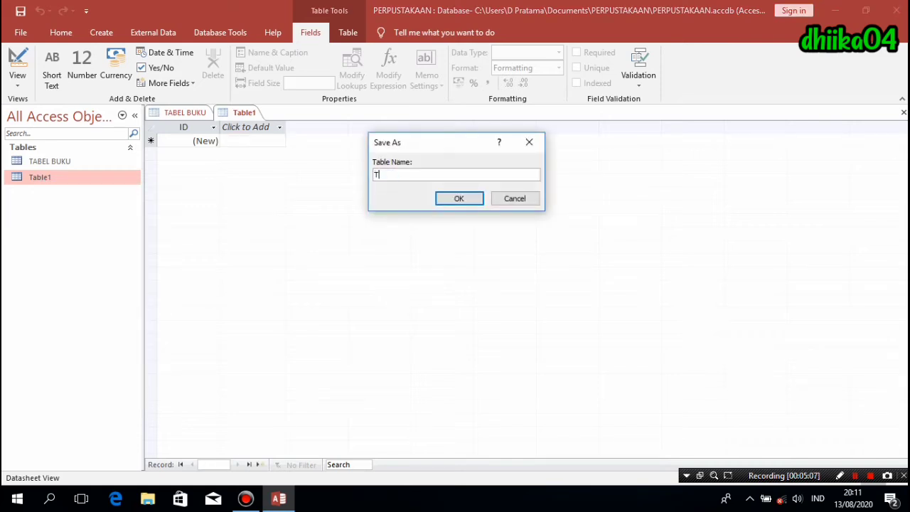
type("ABEL ANGGOTA")
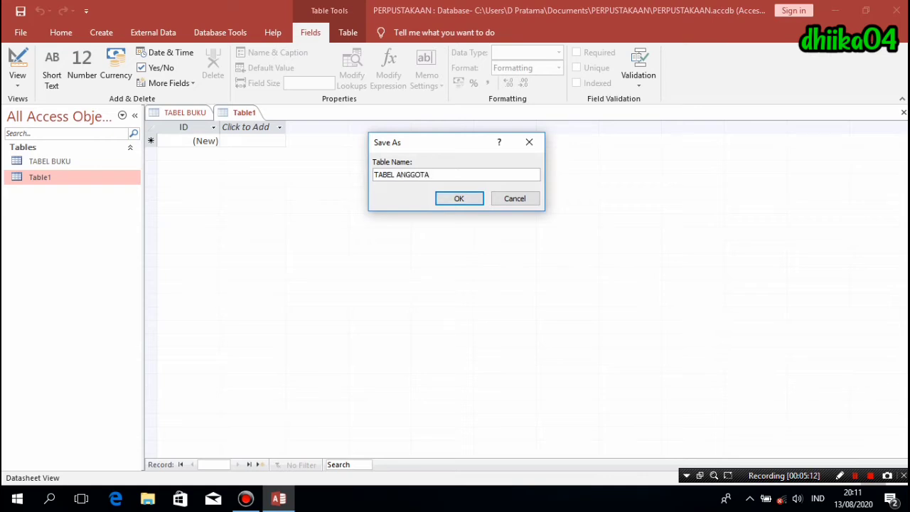
left_click(458, 199)
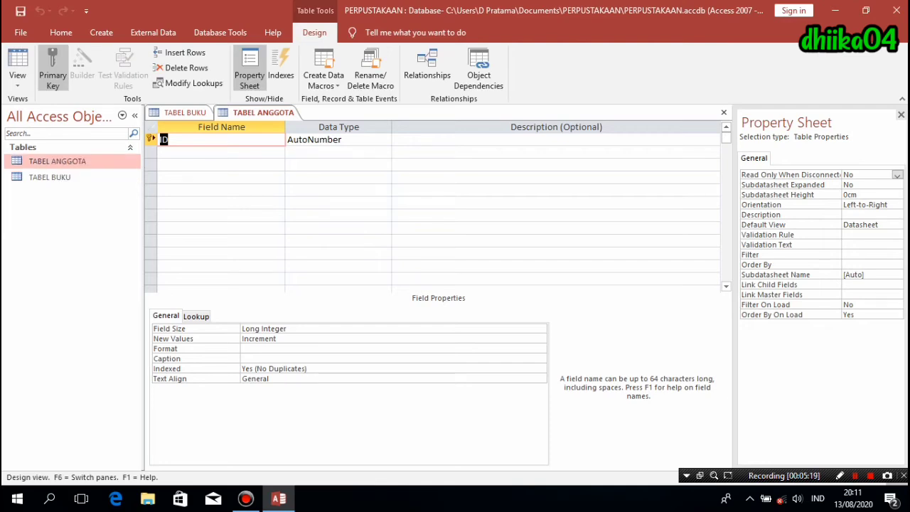
- Rename the ID field to NO_ANGGOTA as a Short Text field of size 6
type("NO_ANGGOTA")
left_click(343, 140)
left_click(385, 139)
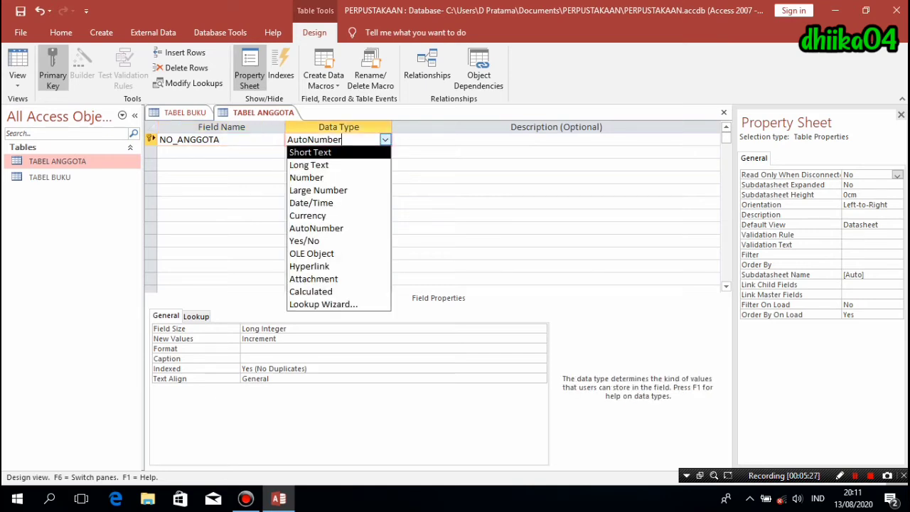
left_click(313, 150)
key("F6")
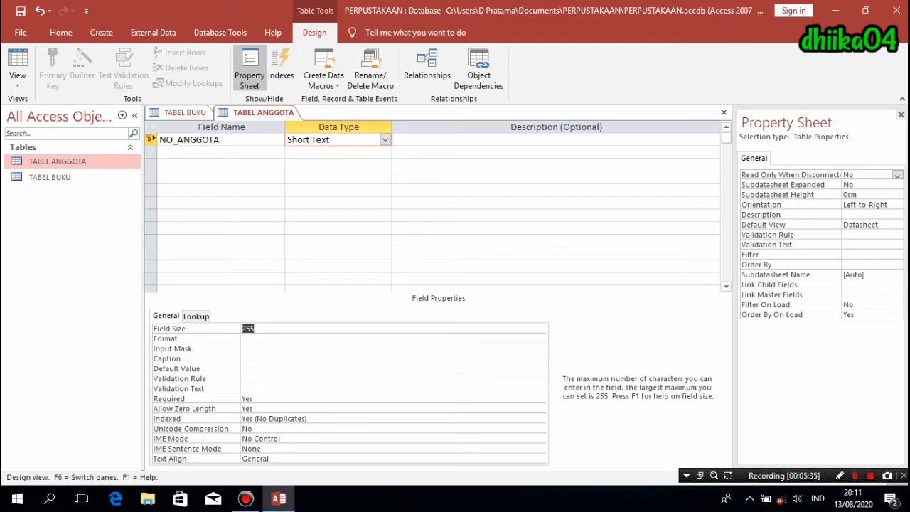
type("6")
- Add the NAMA, JK and TGL_LAHIR fields in the following rows
left_click(221, 152)
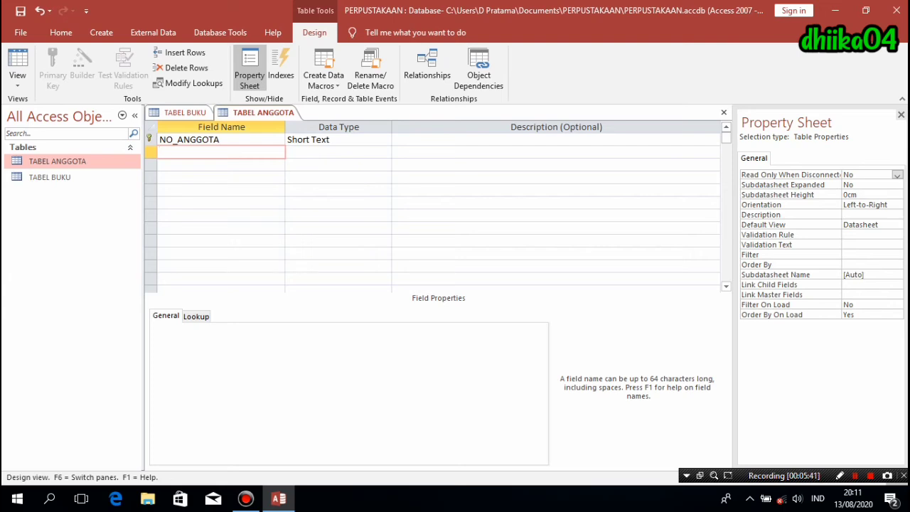
type("NAMA")
key("Down")
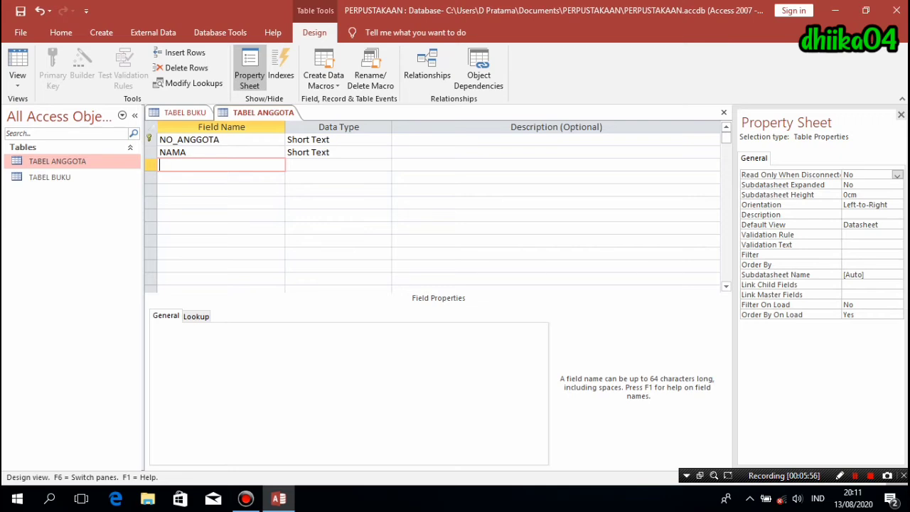
type("JK")
key("Down")
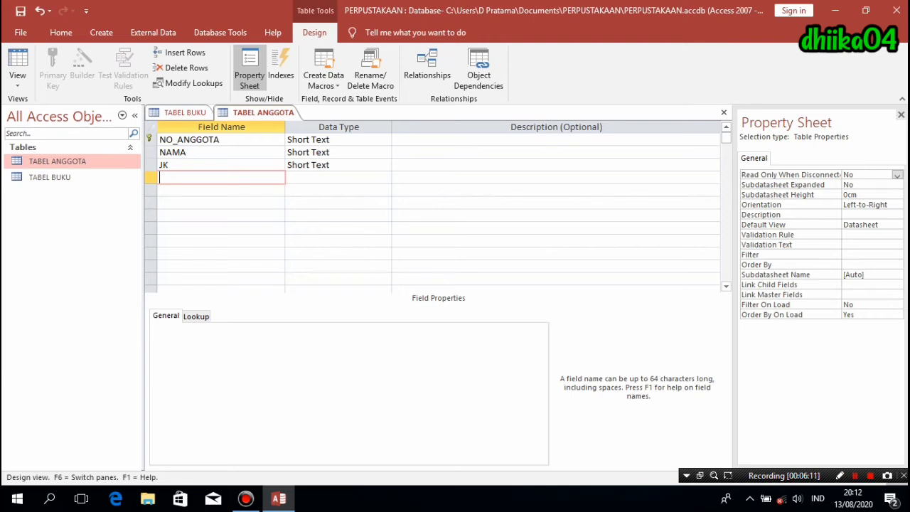
type("TGL_LAHI")
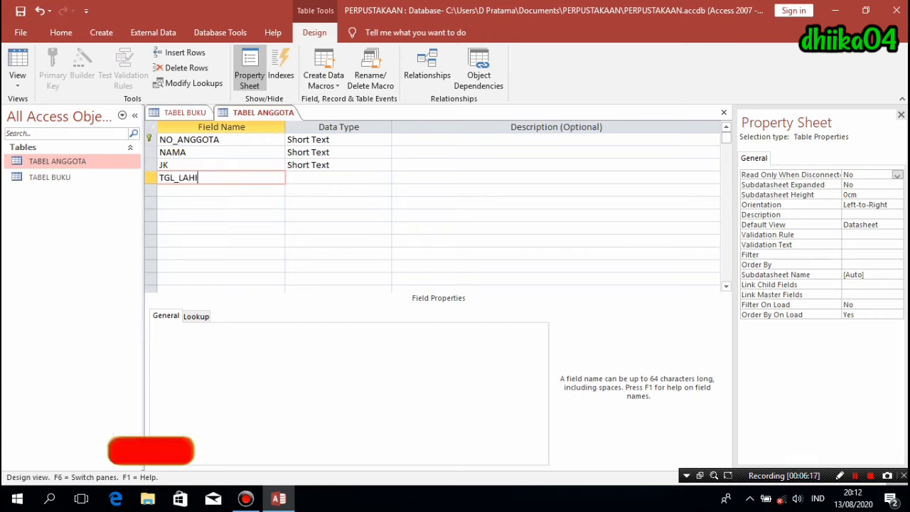
type("R")
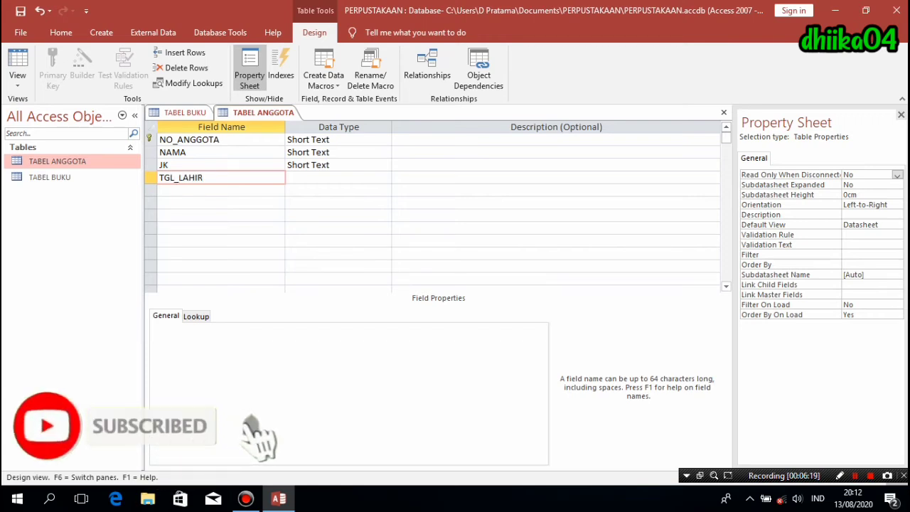
key("Tab")
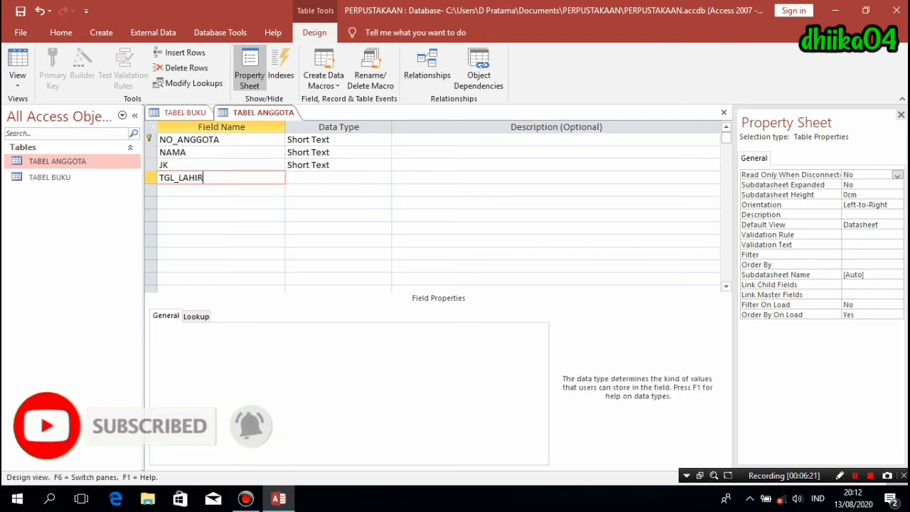
left_click(323, 152)
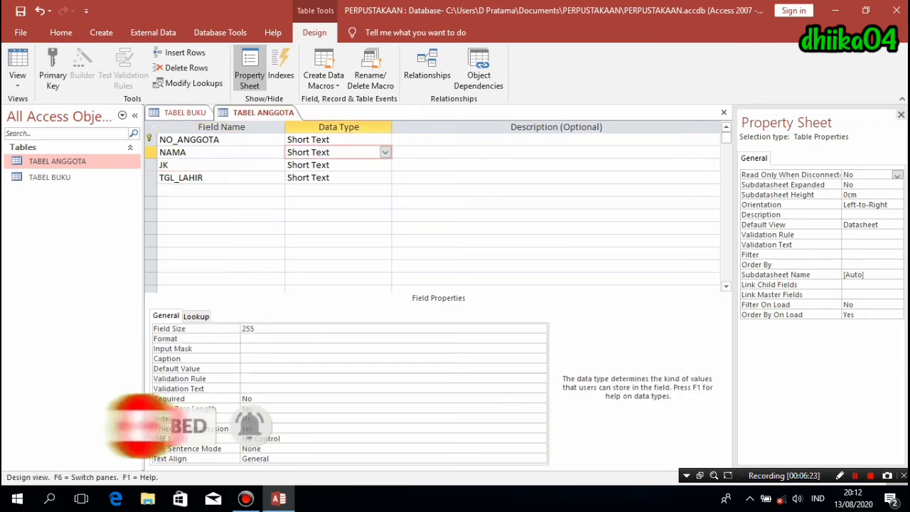
- Set the field sizes of NAMA to 50 and JK to 15
left_click_drag(254, 328, 242, 329)
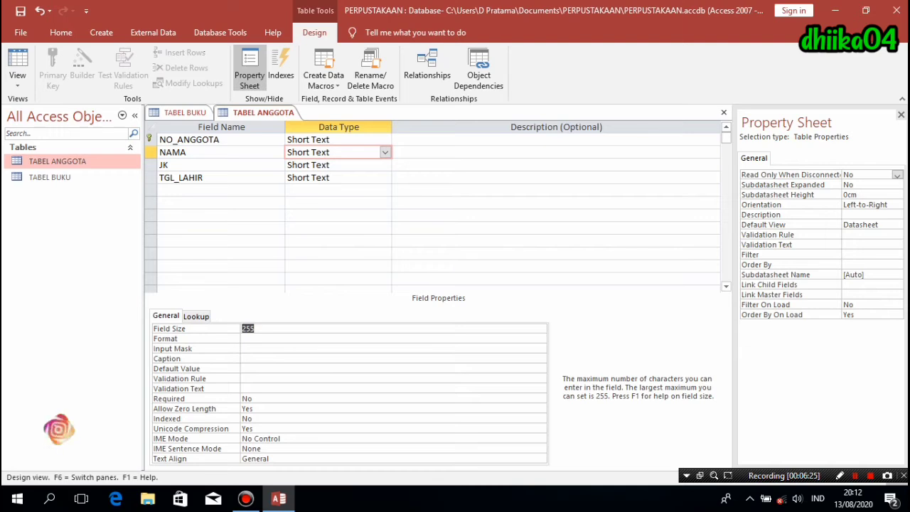
type("50")
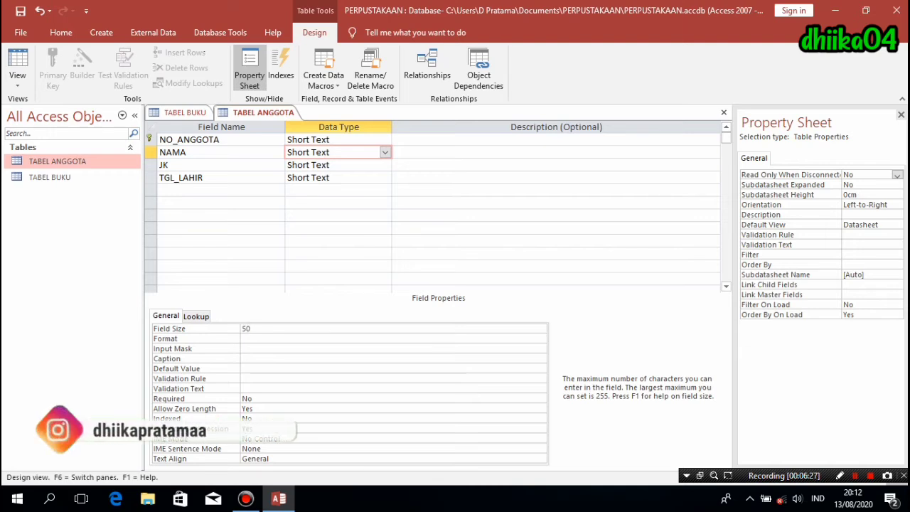
left_click(385, 165)
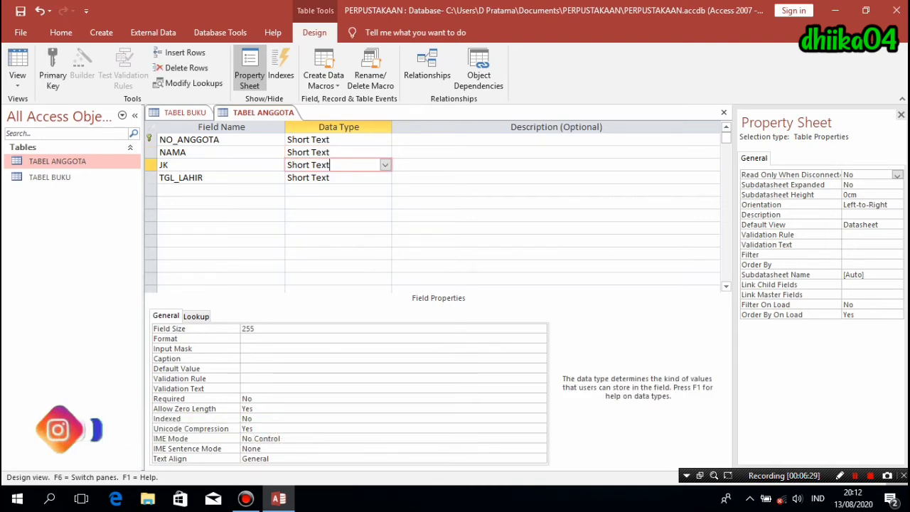
left_click_drag(256, 329, 242, 328)
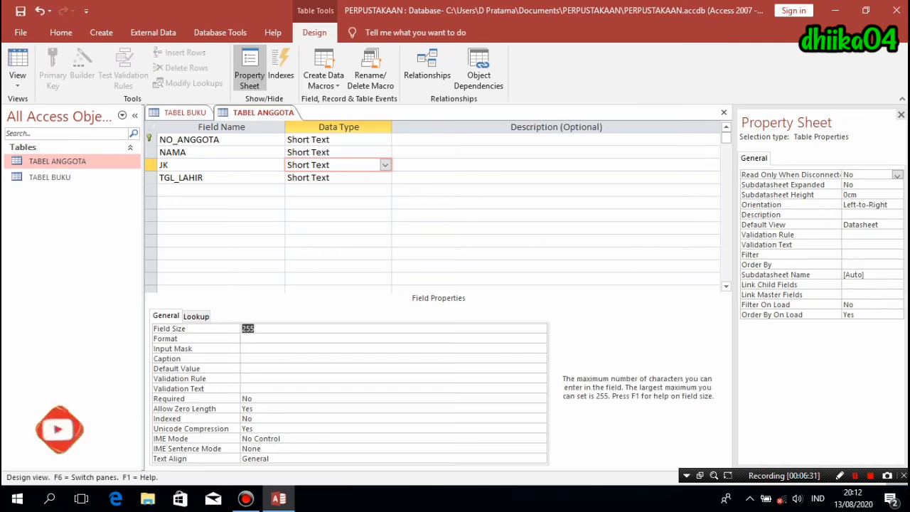
type("15")
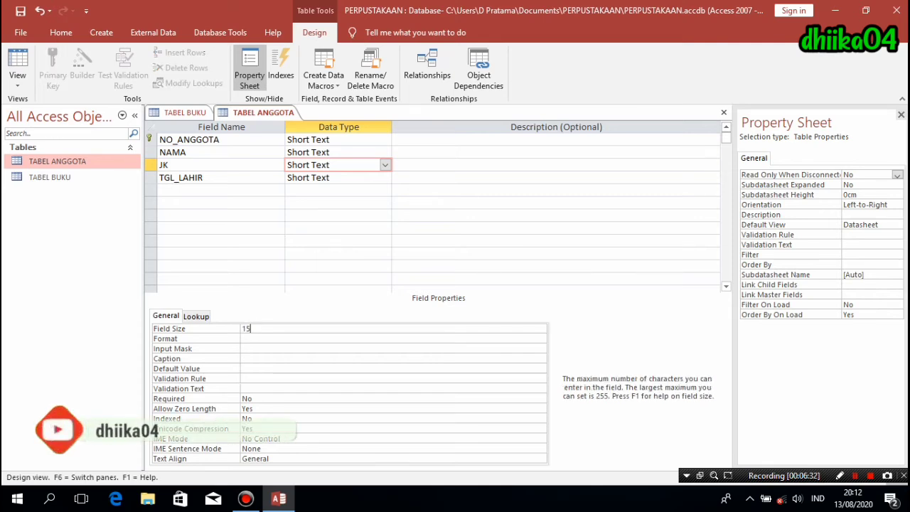
- Change TGL_LAHIR's data type to Date/Time and move to the next empty field row
left_click(338, 178)
key("alt+Down")
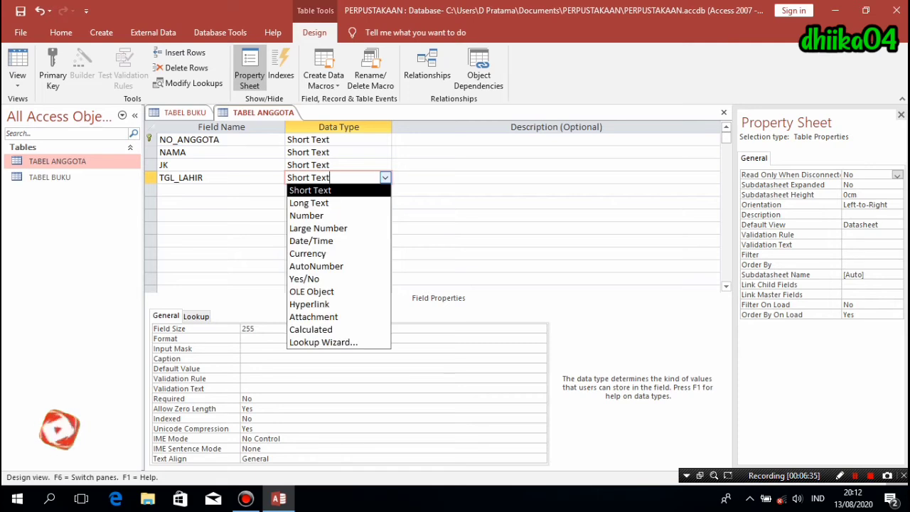
key("Down")
key("Down")
key("Down")
key("Down")
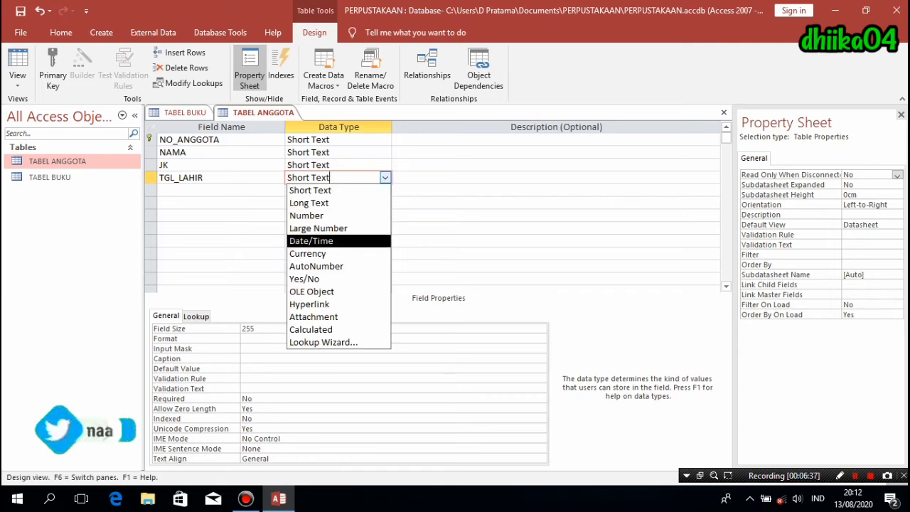
key("Return")
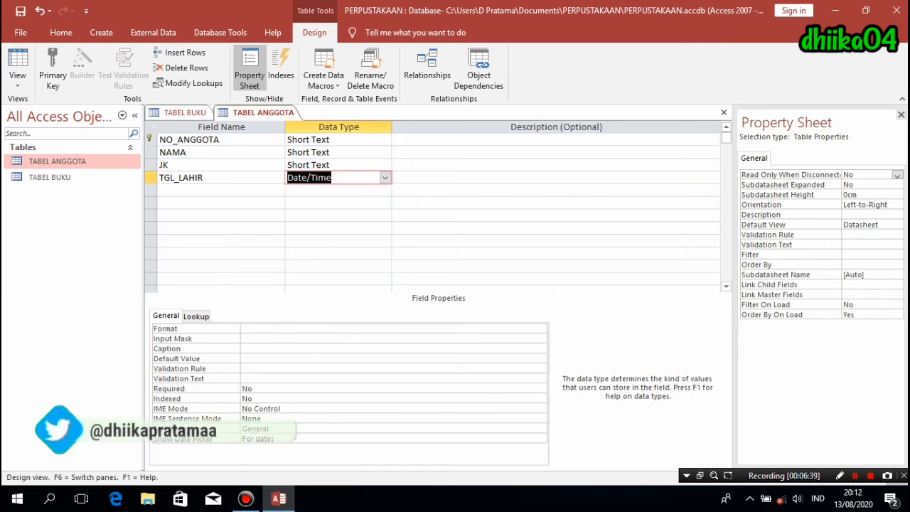
left_click(221, 190)
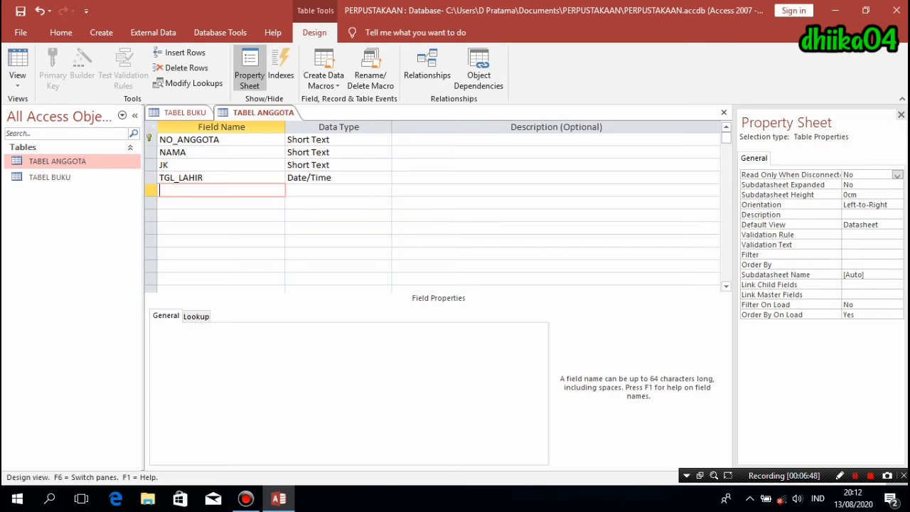
- Add the Short Text field ALAMAT with field size 100
type("ALAMAT")
left_click(316, 190)
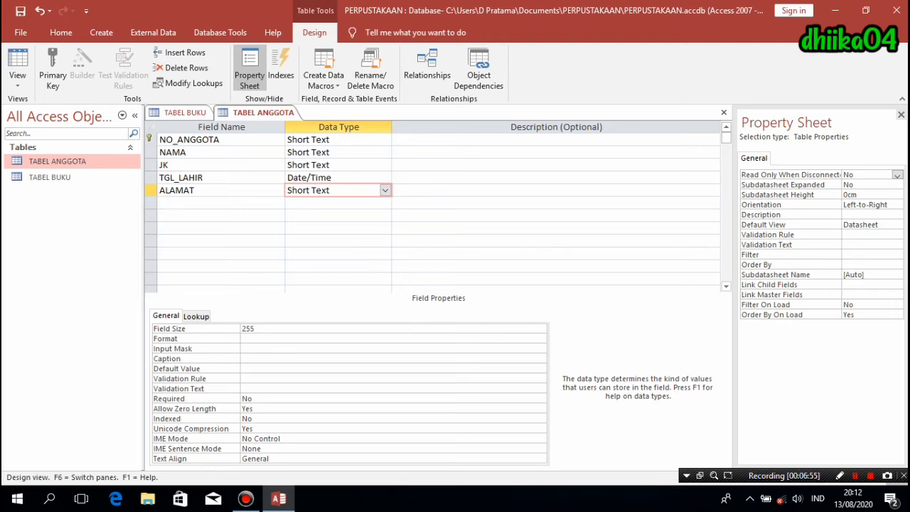
key("F6")
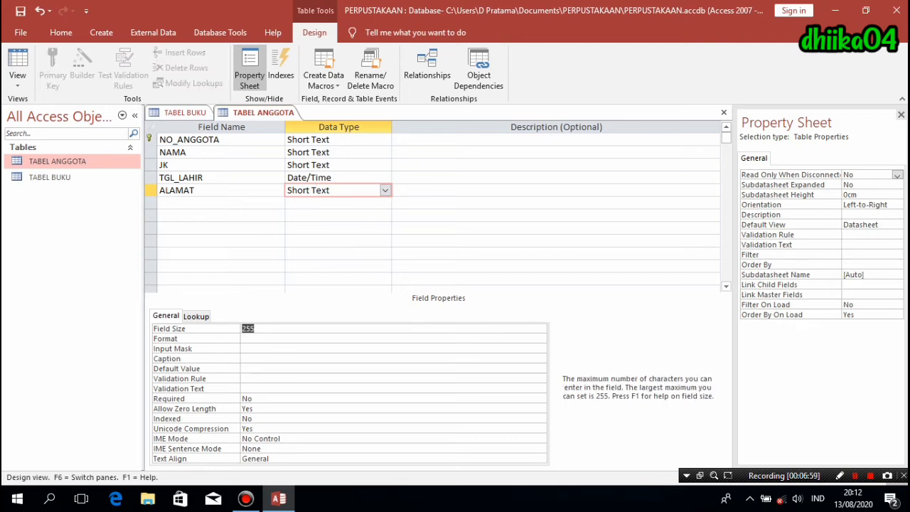
type("100")
left_click(220, 203)
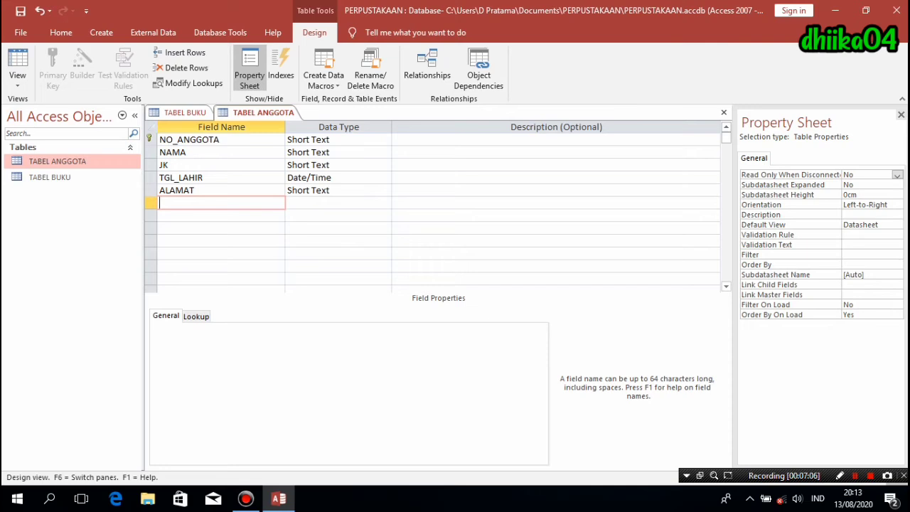
- Add the Short Text field NO_TELP with field size 13
type("NO_TELP")
key("Tab")
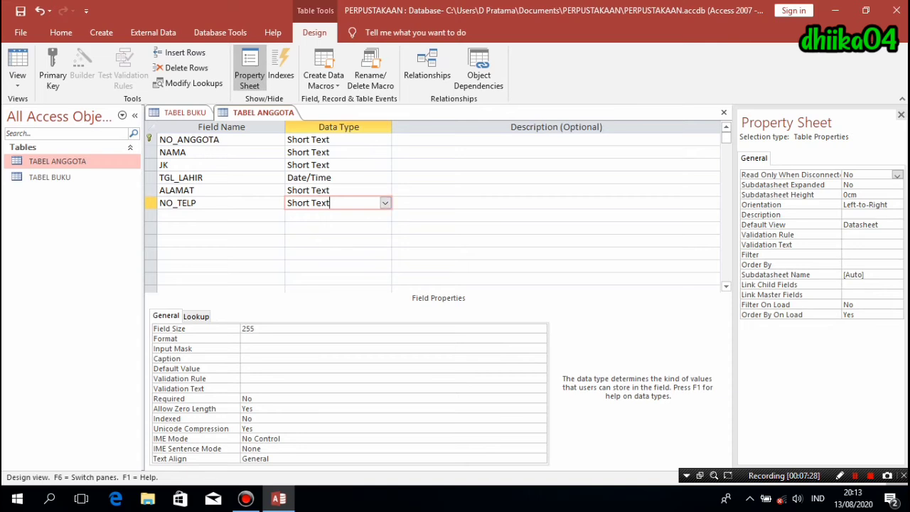
key("F6")
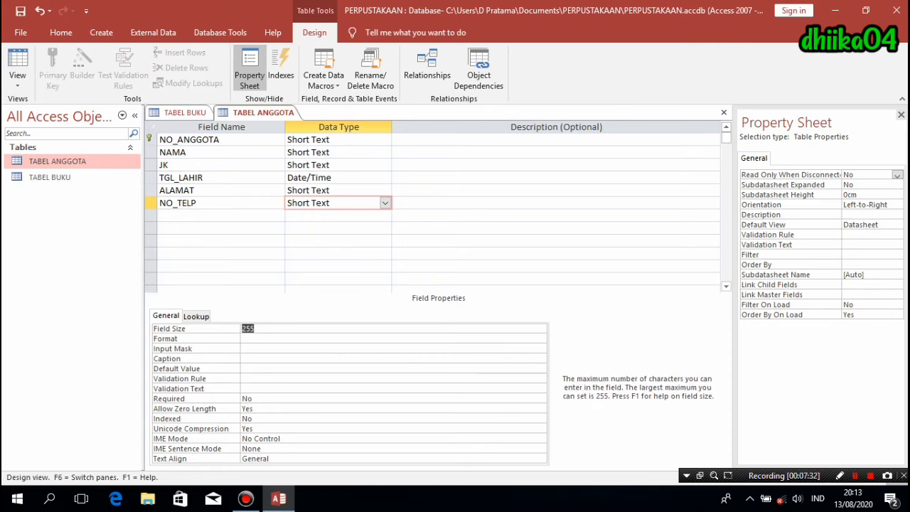
type("13")
left_click(333, 215)
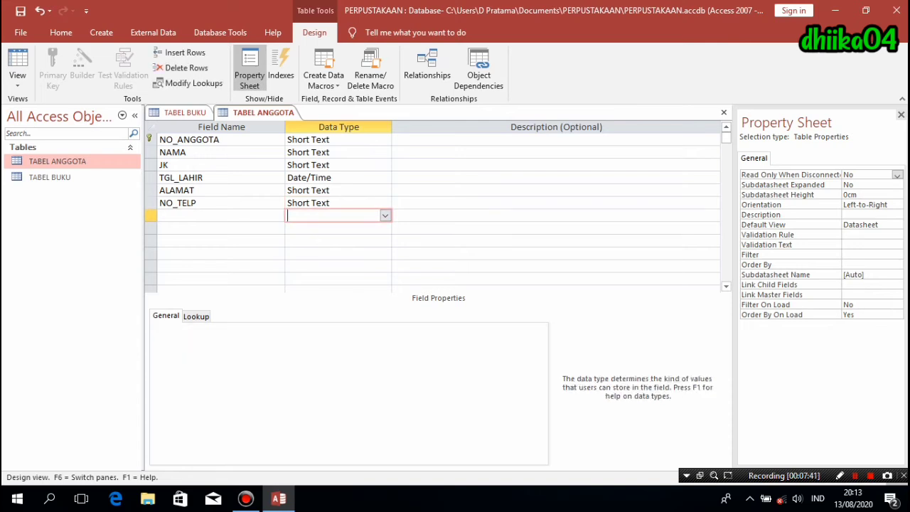
- Save the TABEL ANGGOTA design and switch it to Datasheet View
right_click(243, 111)
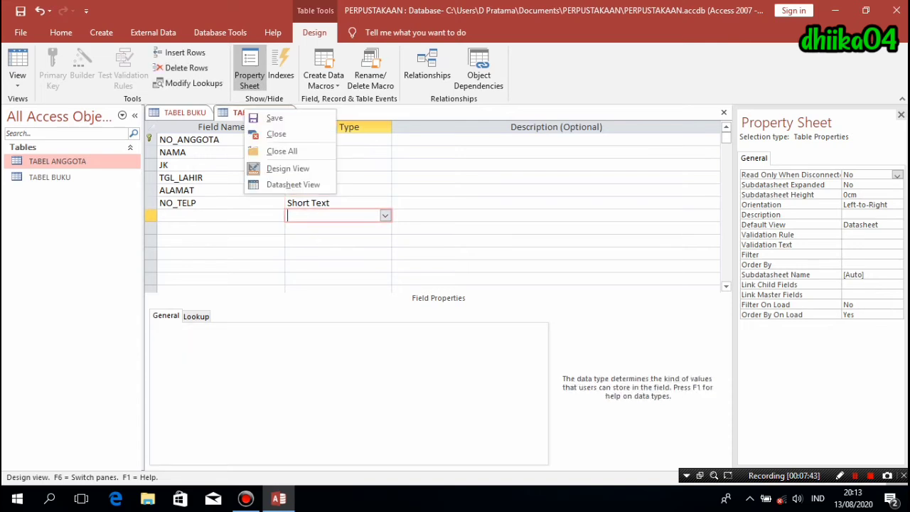
left_click(269, 119)
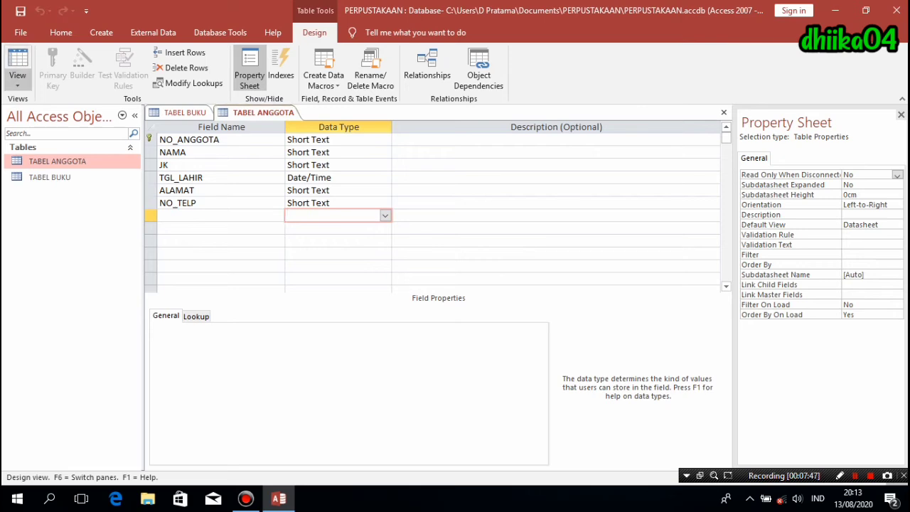
left_click(17, 80)
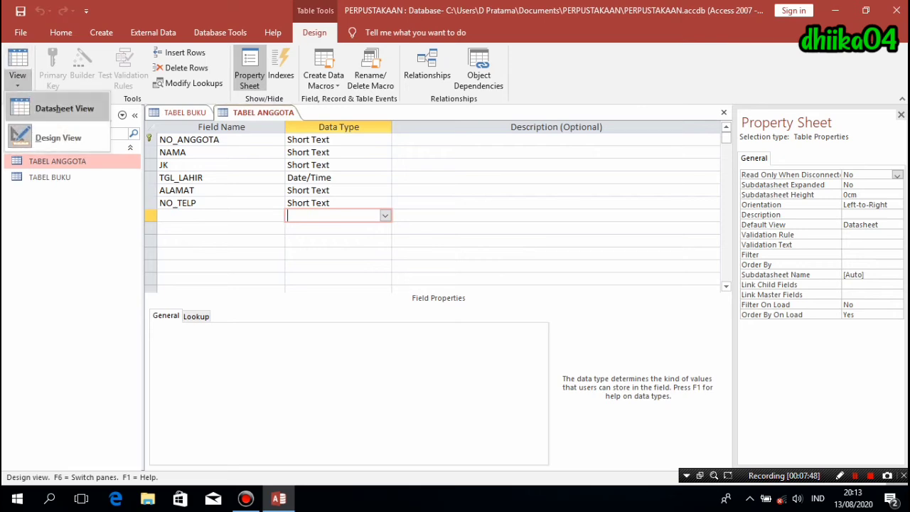
left_click(64, 108)
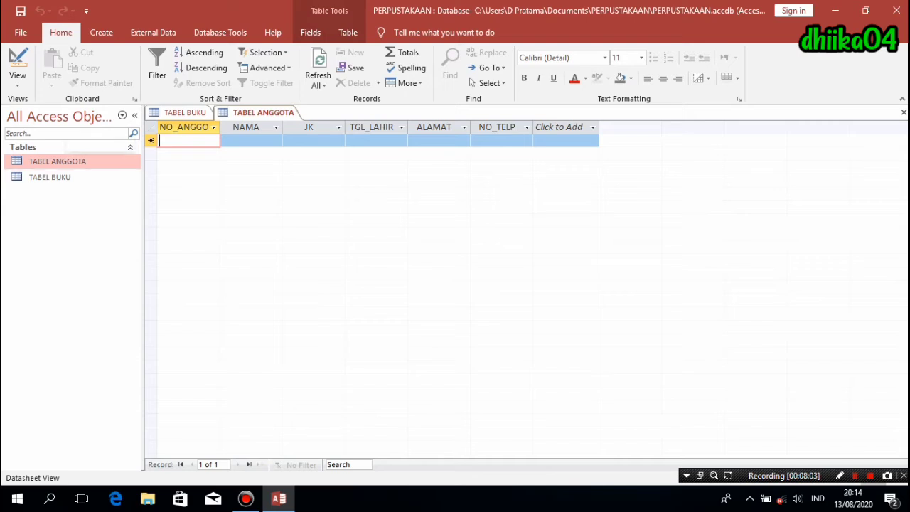
left_click(101, 32)
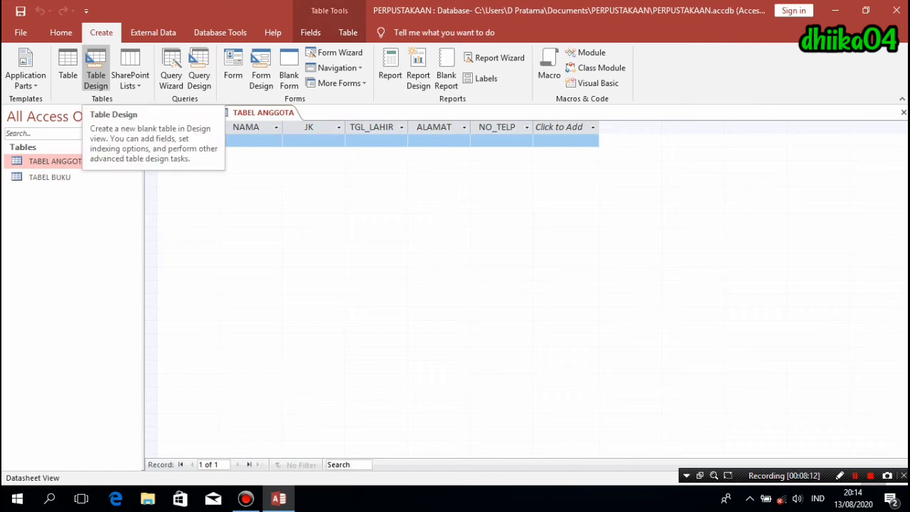
- Start a new table design with a Short Text field NO_PINJAM sized 5
left_click(95, 71)
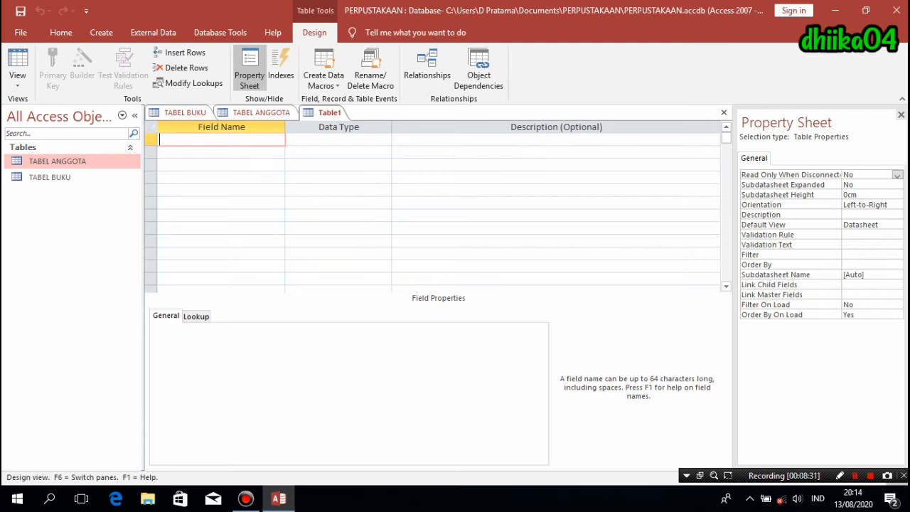
type("NO_PINJAM")
key("Tab")
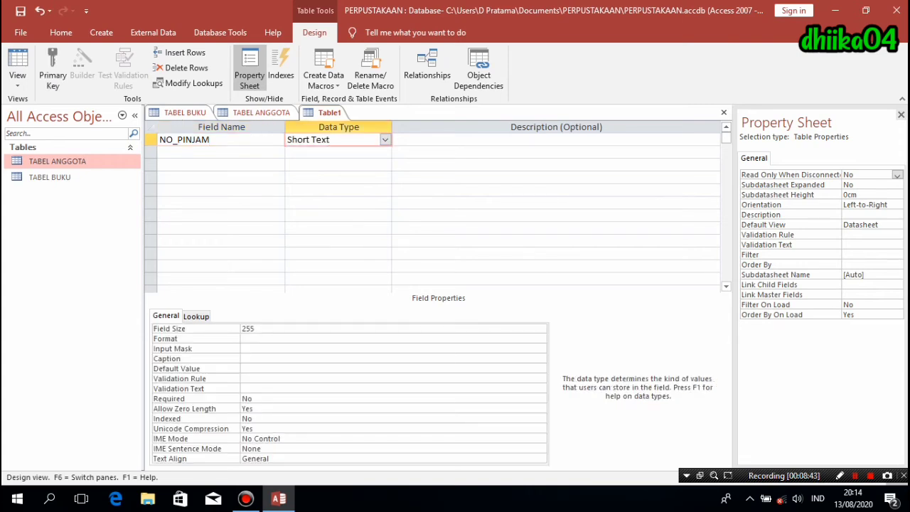
key("F6")
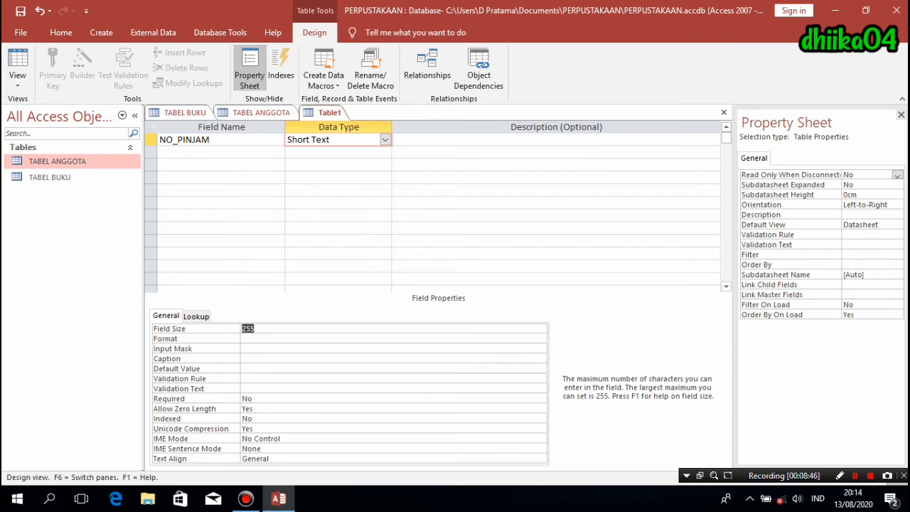
type("5")
left_click(221, 152)
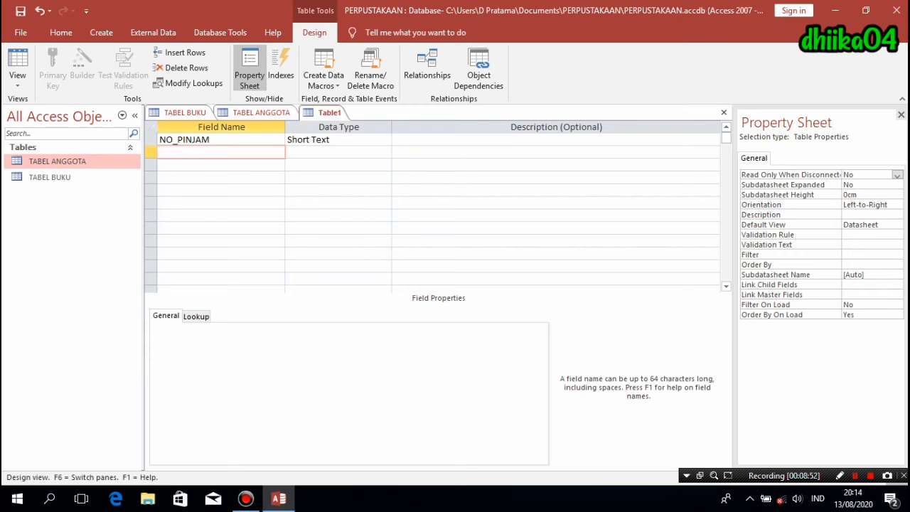
- Name the second field KODE_BUKU, checking TABEL BUKU's datasheet for reference
type("NO_B")
key("BackSpace")
key("BackSpace")
key("BackSpace")
key("BackSpace")
type("KODE_BUKU")
left_click(185, 112)
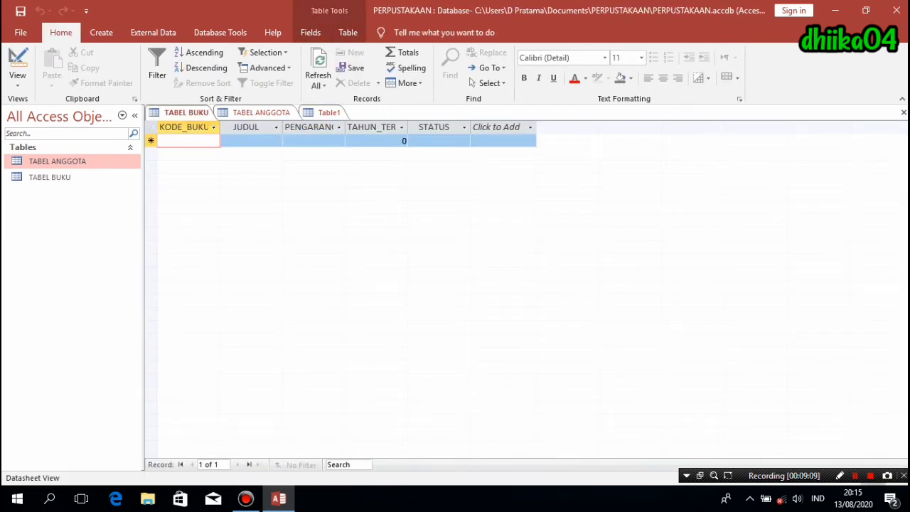
left_click(328, 112)
- Add the fields NO_ANGGOTA, TGL_PINJAM and TGL_KEMBALI below KODE_BUKU
left_click(221, 165)
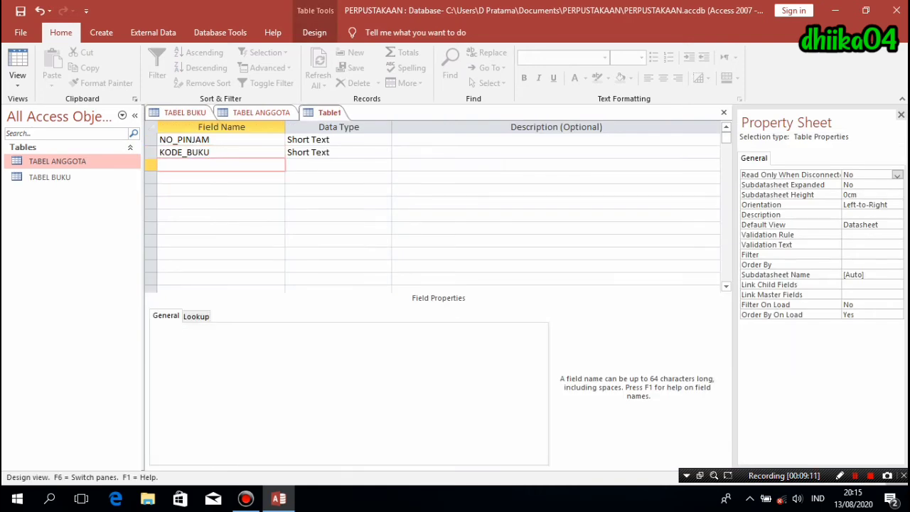
type("NO_ANGGOTA")
key("Down")
type("TG")
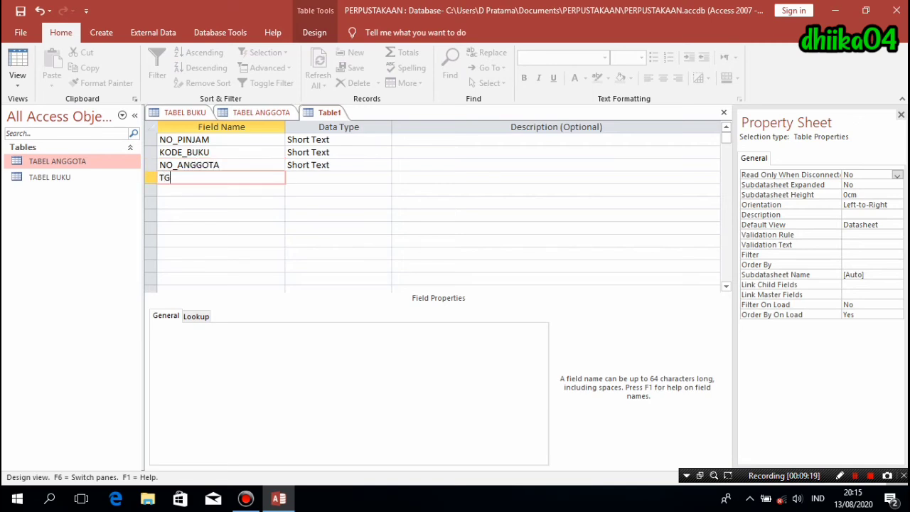
type("L_PINJAM")
key("Down")
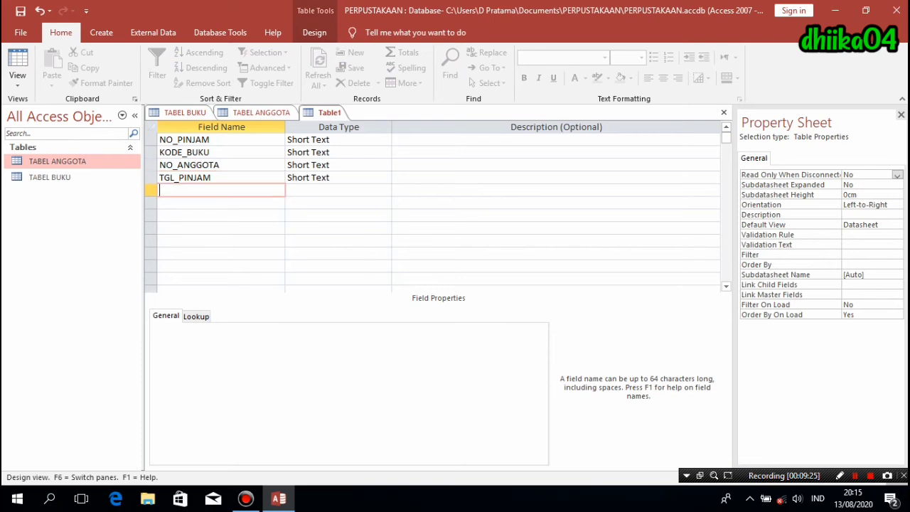
type("TGL_KEMBALI")
- Set the field sizes of KODE_BUKU to 4 and NO_ANGGOTA to 6
left_click(311, 190)
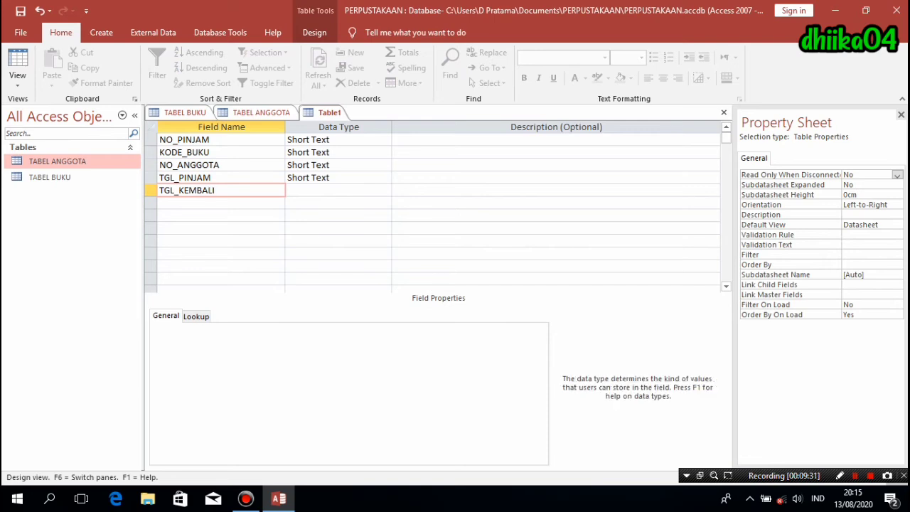
left_click(310, 139)
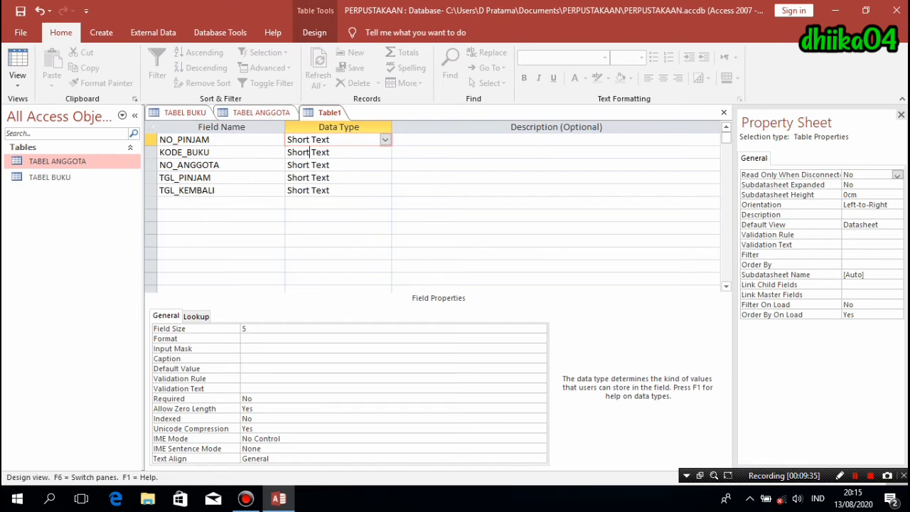
left_click(309, 152)
left_click(255, 328)
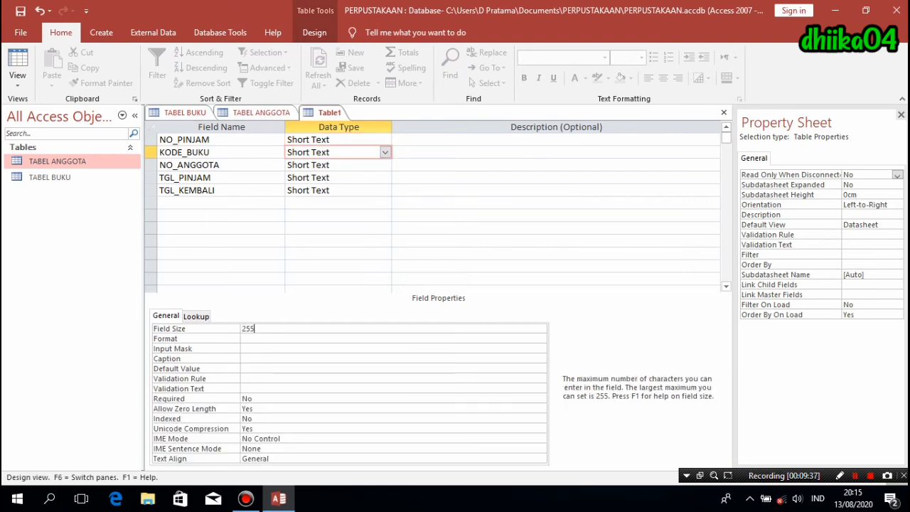
double_click(249, 328)
type("4")
left_click(331, 165)
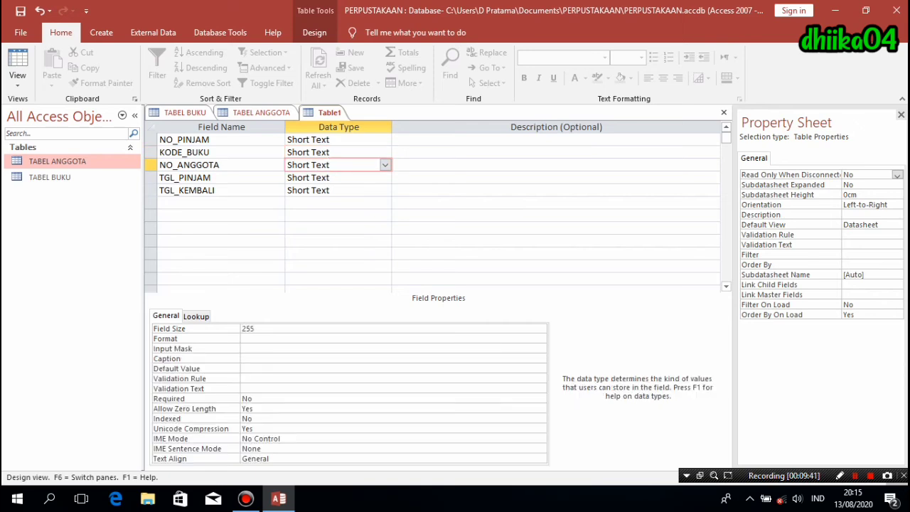
double_click(248, 329)
type("6")
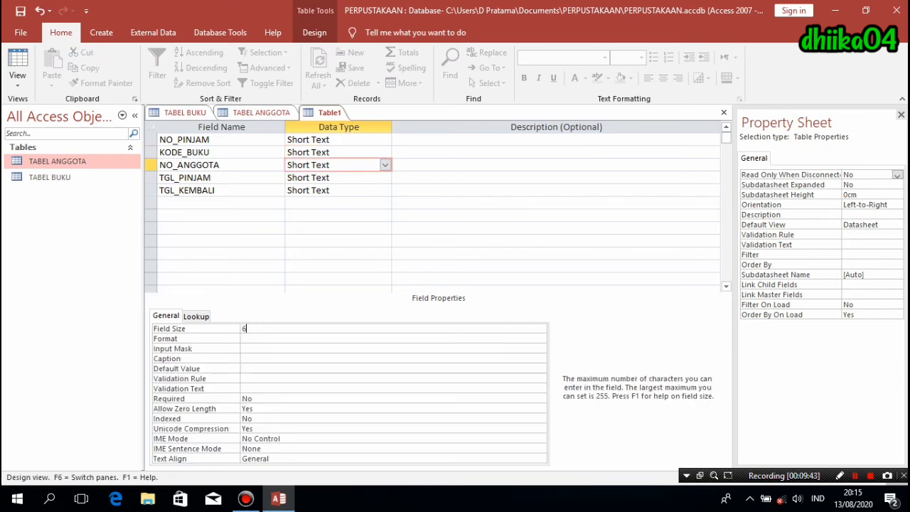
- Change both TGL_PINJAM and TGL_KEMBALI to Date/Time fields
left_click(343, 178)
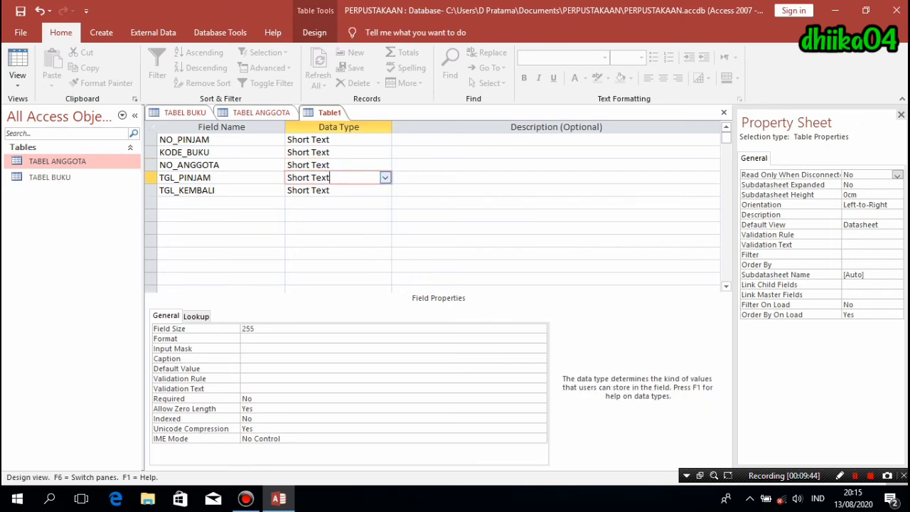
left_click(385, 178)
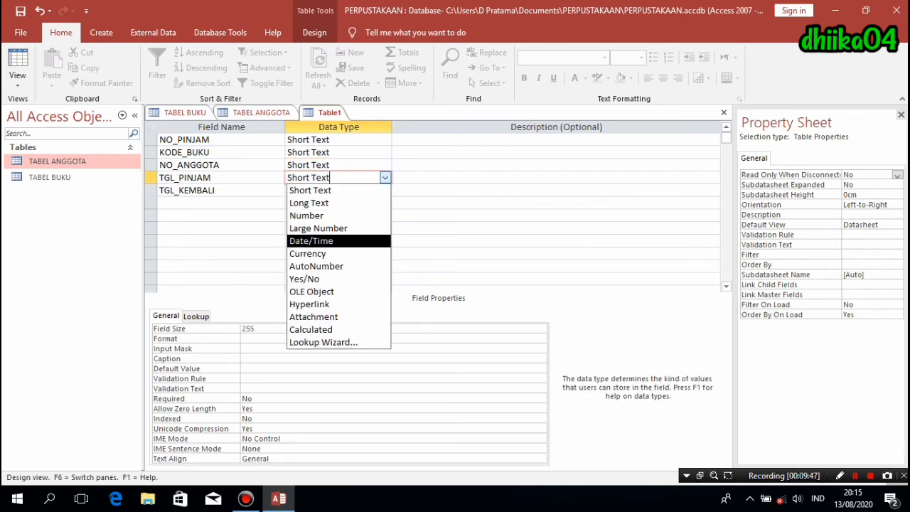
left_click(311, 241)
left_click(343, 191)
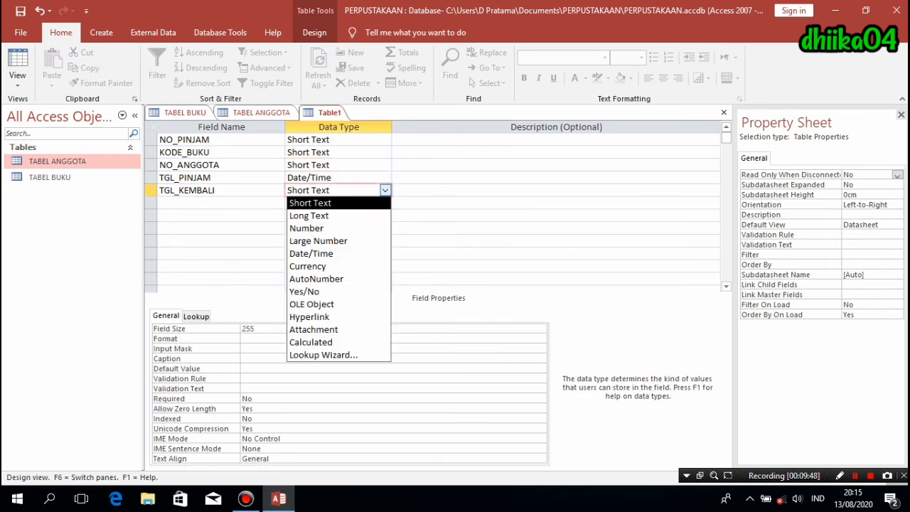
left_click(384, 190)
left_click(311, 253)
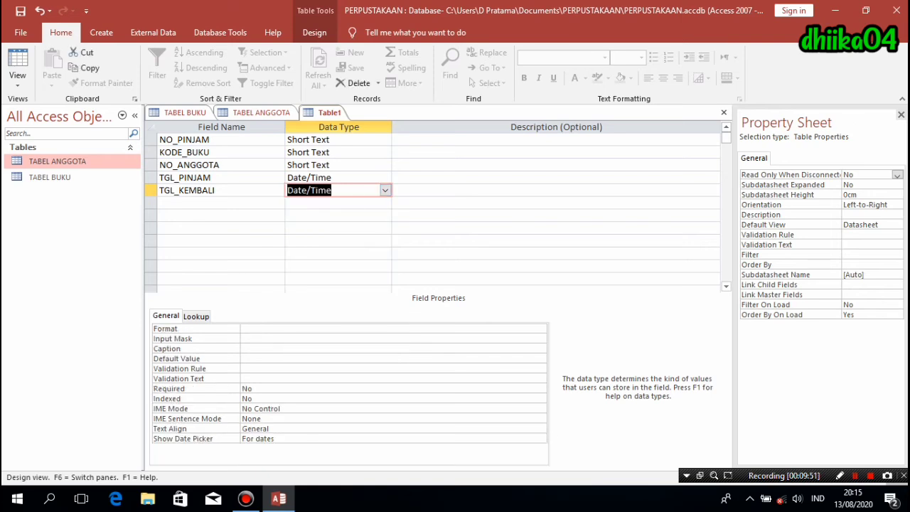
left_click(214, 152)
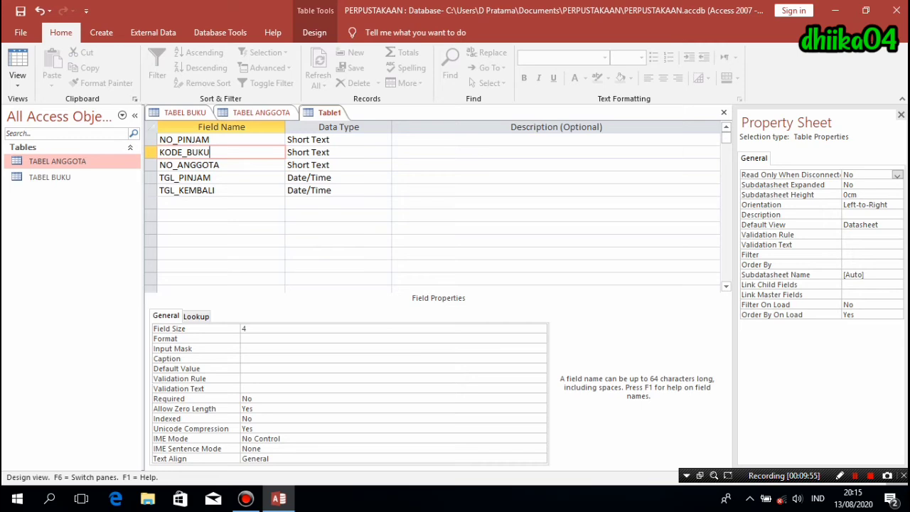
- Make NO_PINJAM the table's primary key
left_click(151, 140)
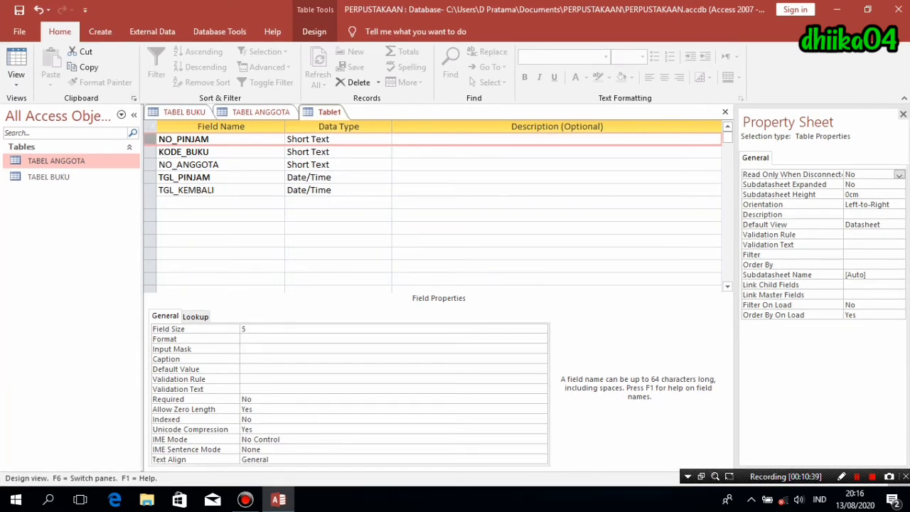
right_click(151, 140)
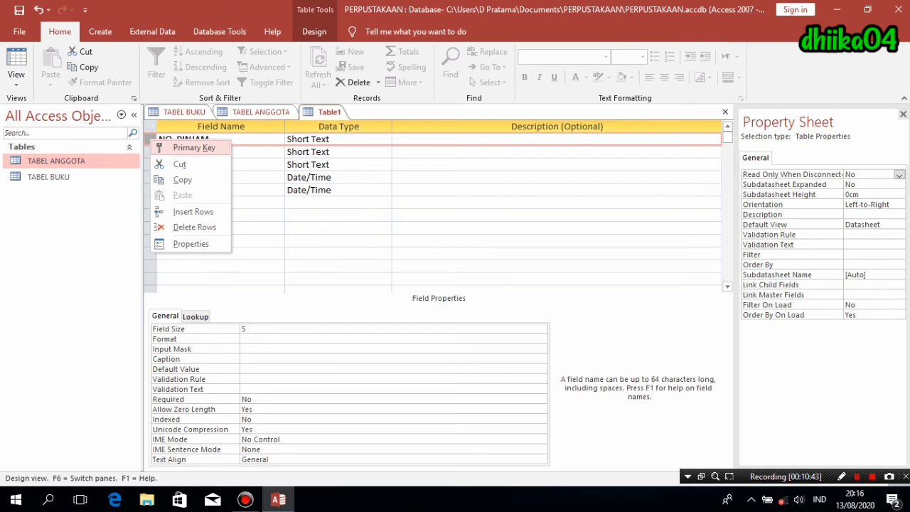
left_click(188, 148)
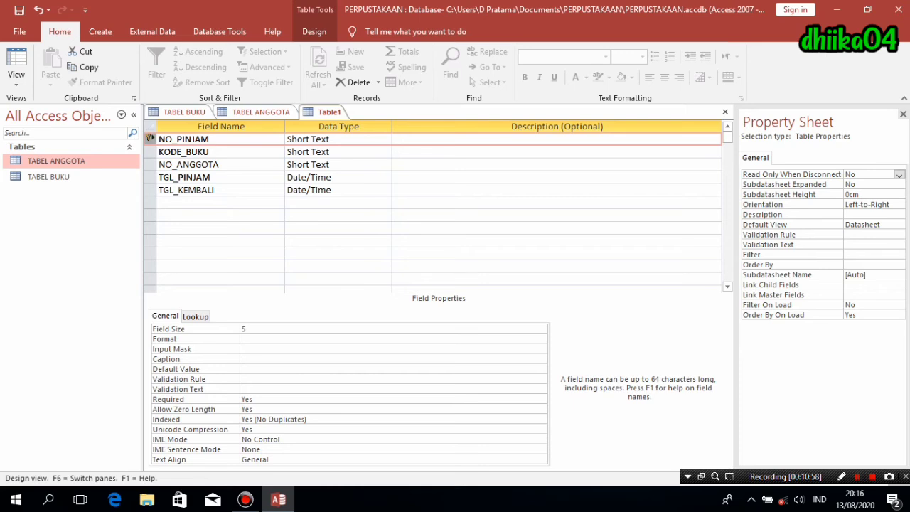
left_click(327, 152)
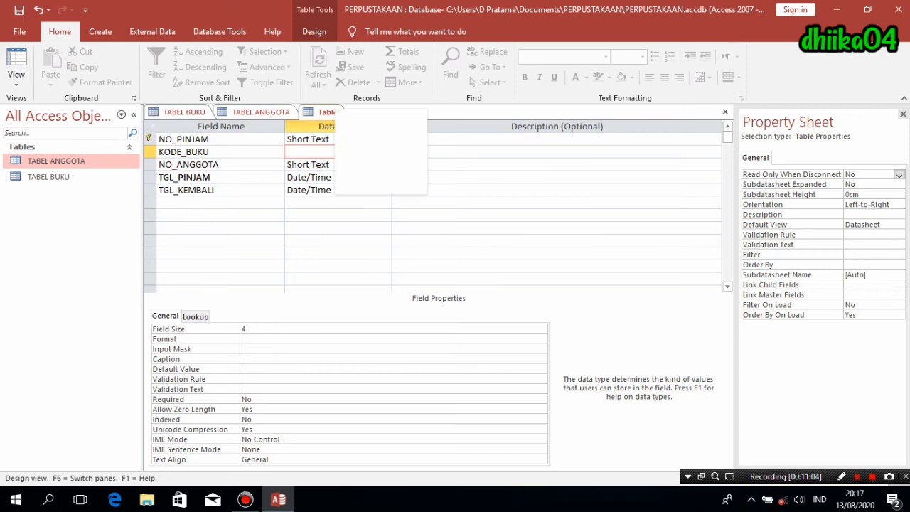
- Save the new table as 'TABEL PINJAM'
right_click(330, 112)
left_click(370, 118)
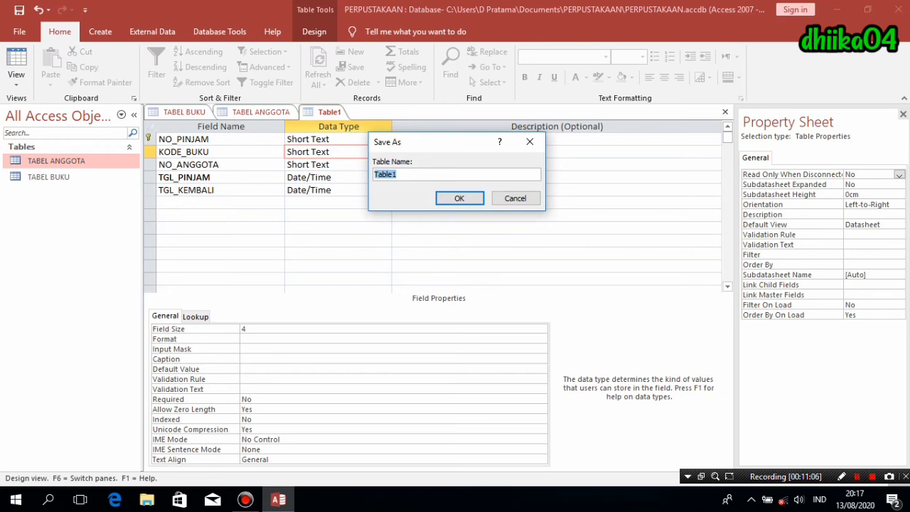
type("TABEL PINJAM")
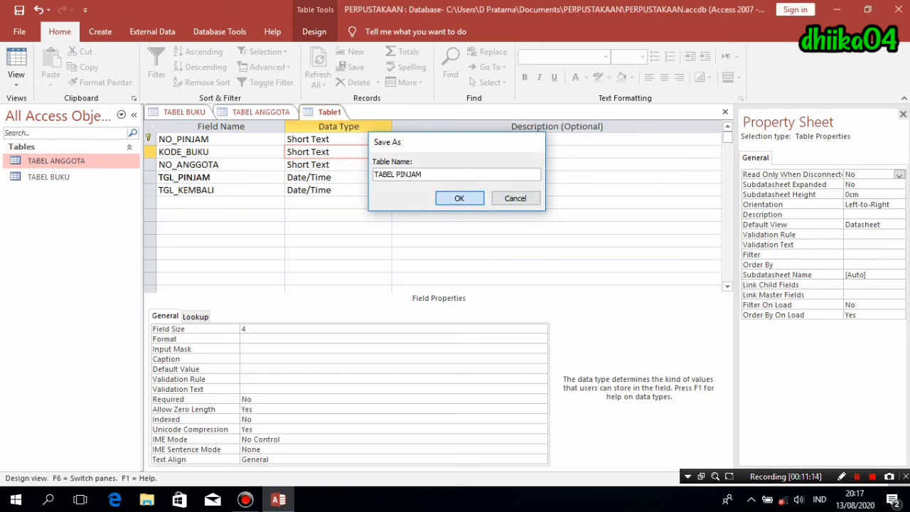
key("Return")
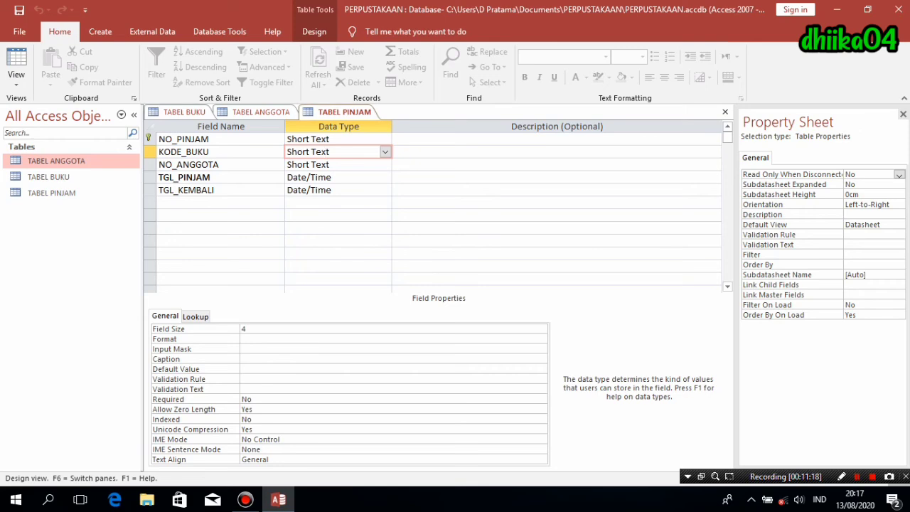
- Switch TABEL PINJAM to Datasheet View and bring up the TABEL BUKU datasheet
left_click(16, 60)
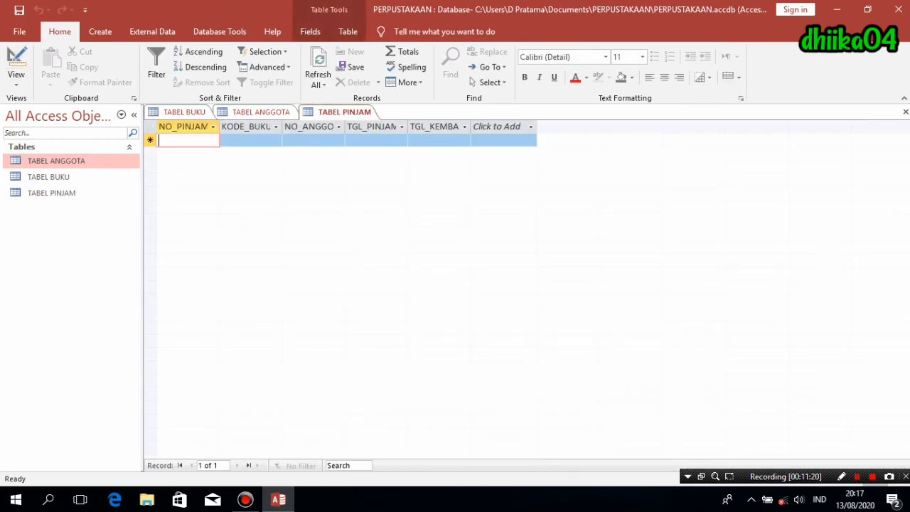
left_click(184, 112)
left_click(260, 113)
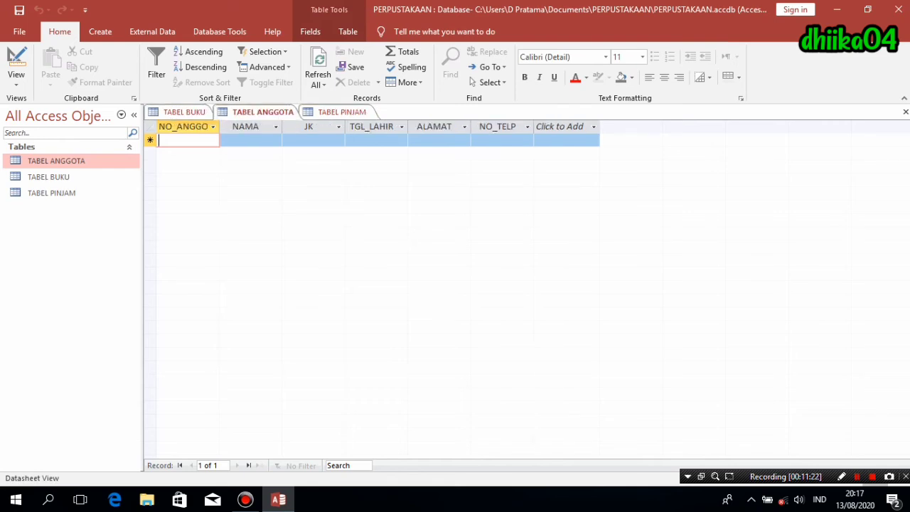
left_click(344, 113)
left_click(184, 112)
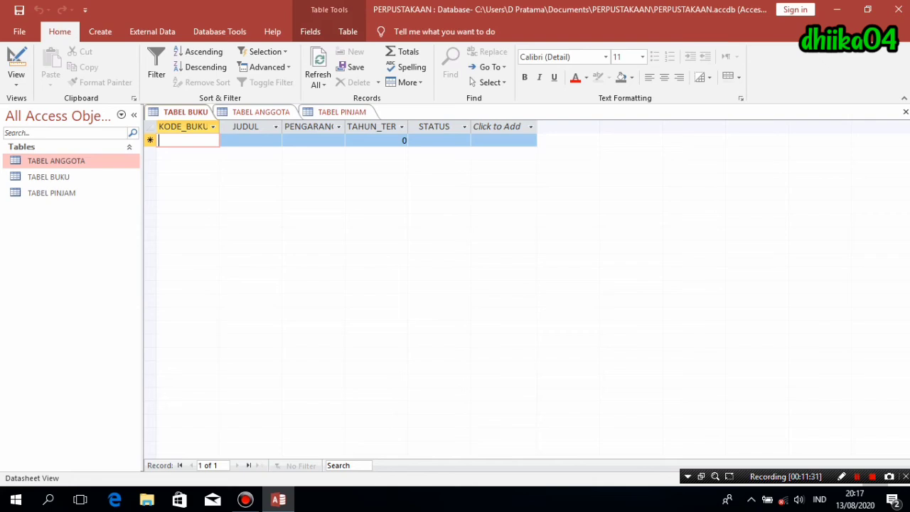
- Enter book code B001 with the title 'BELAJAR MS. ACC'
type("B000")
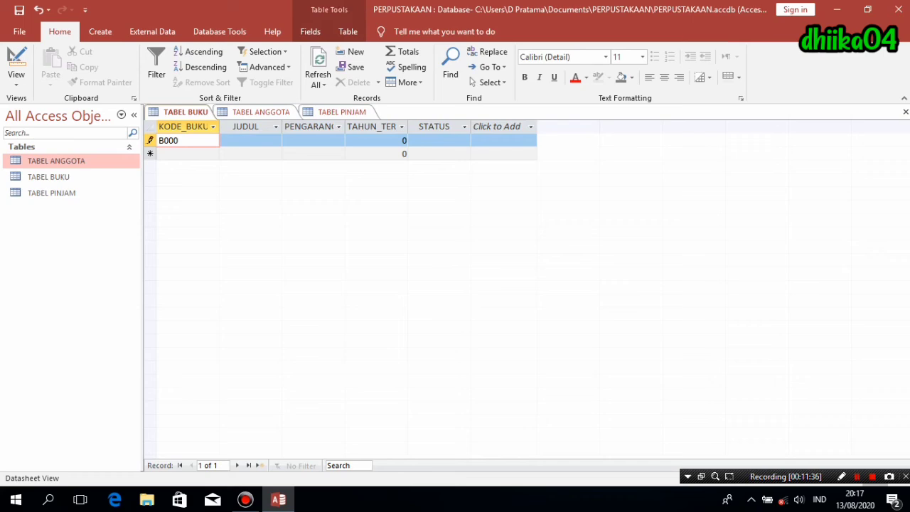
key("BackSpace")
type("1")
key("Tab")
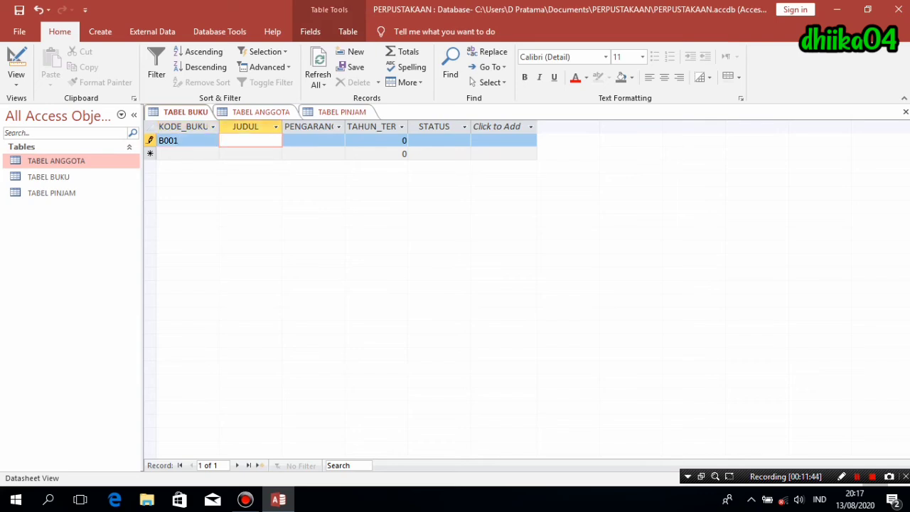
type("BELAJAR MS. ACC")
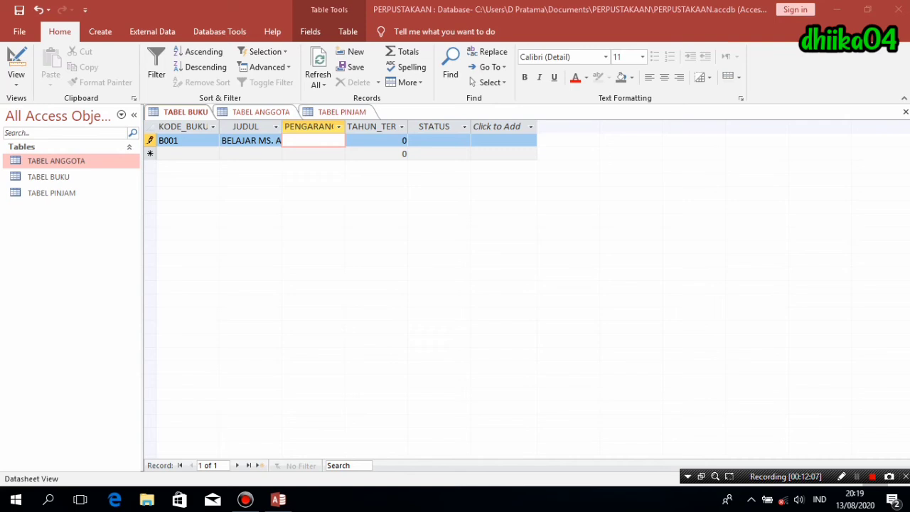
- Fill in B001's author name, year 2020 and status TERSEDIA, then commit the record
left_click(313, 141)
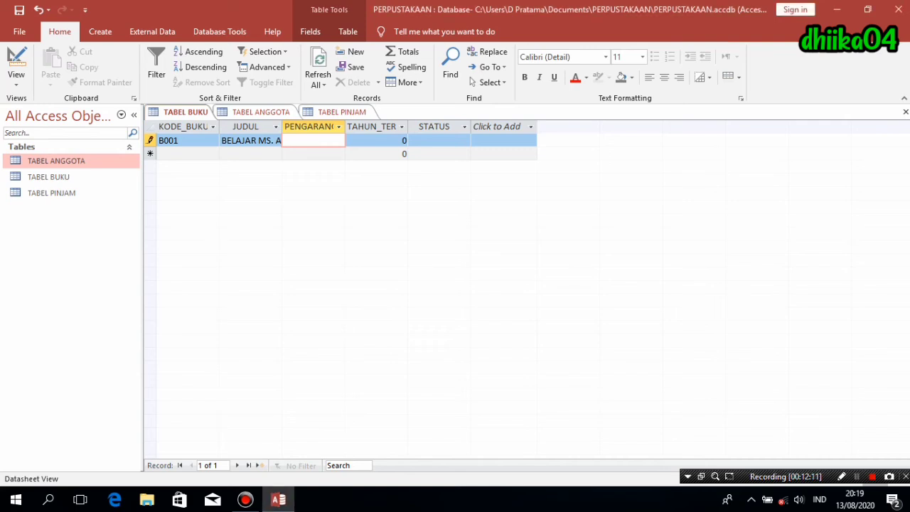
key("Tab")
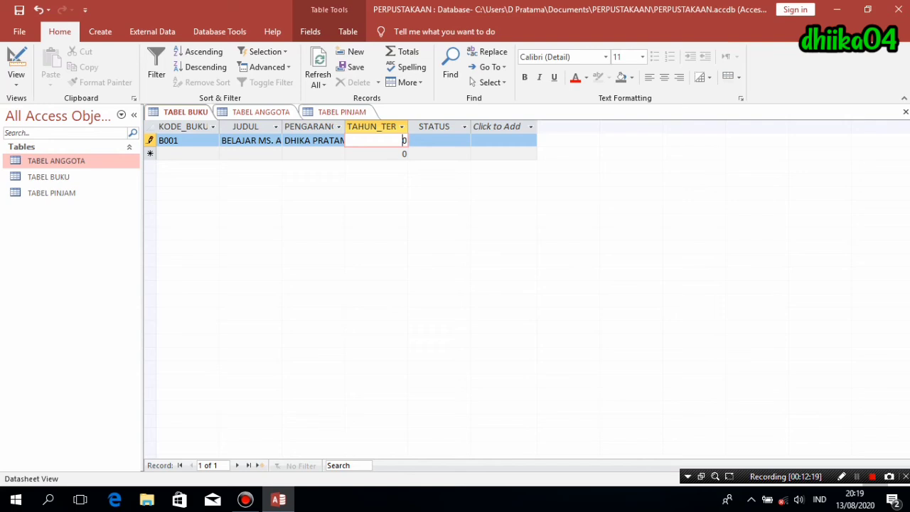
key("BackSpace")
type("2010")
key("BackSpace")
key("BackSpace")
type("20")
left_click(439, 140)
type("TERSEDIA")
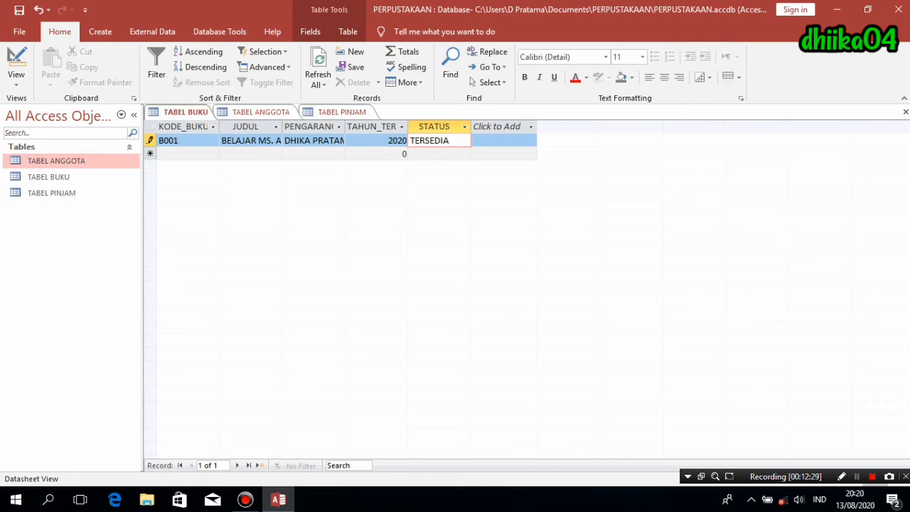
key("Tab")
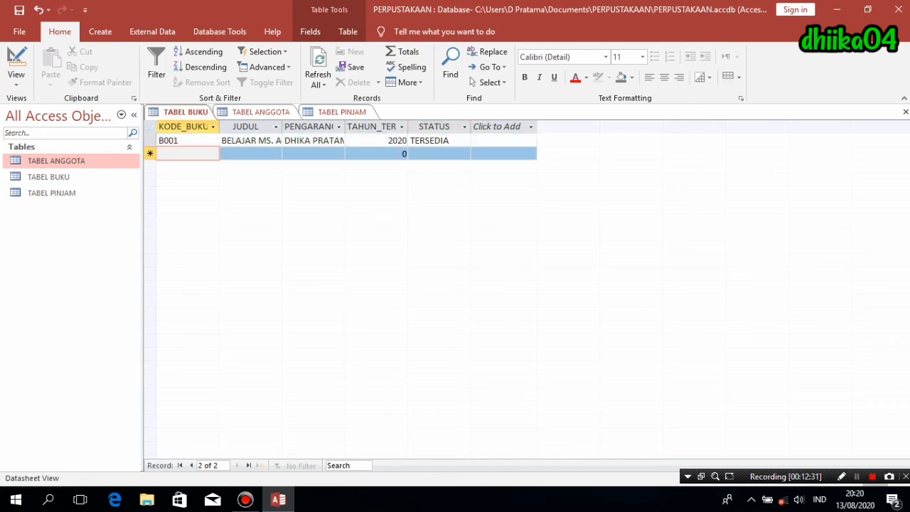
- Enter book B002 'BELAJAR MS. EXCEL' with an author name, year 2020, status TERSEDIA
type("B002")
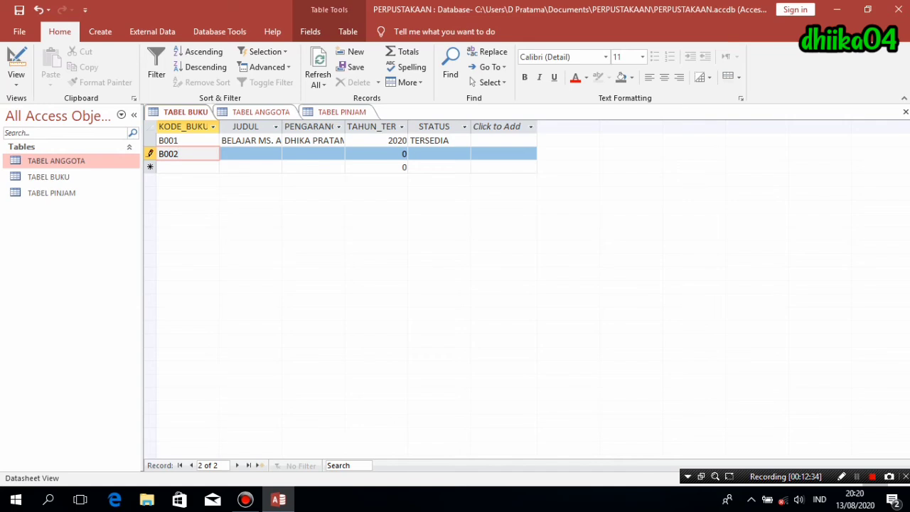
key("Tab")
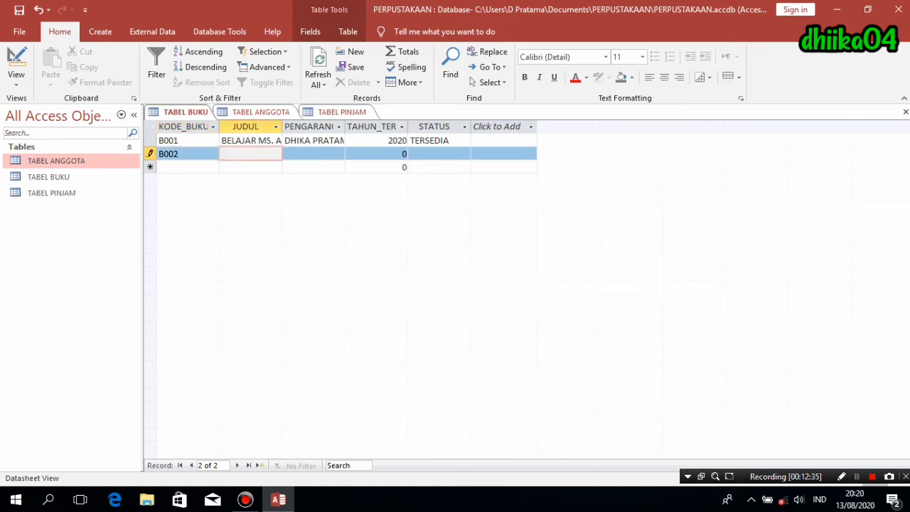
type("BELAJAR")
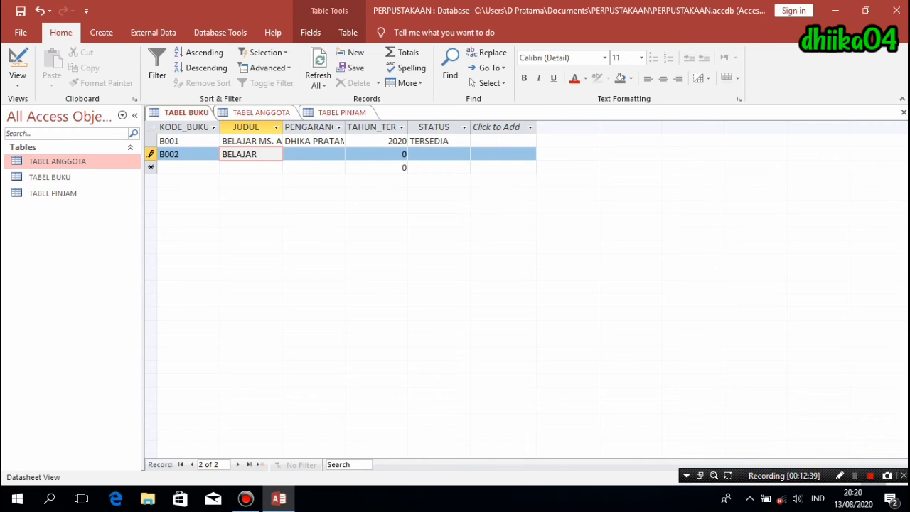
type(" MS. EXCEL")
key("Tab")
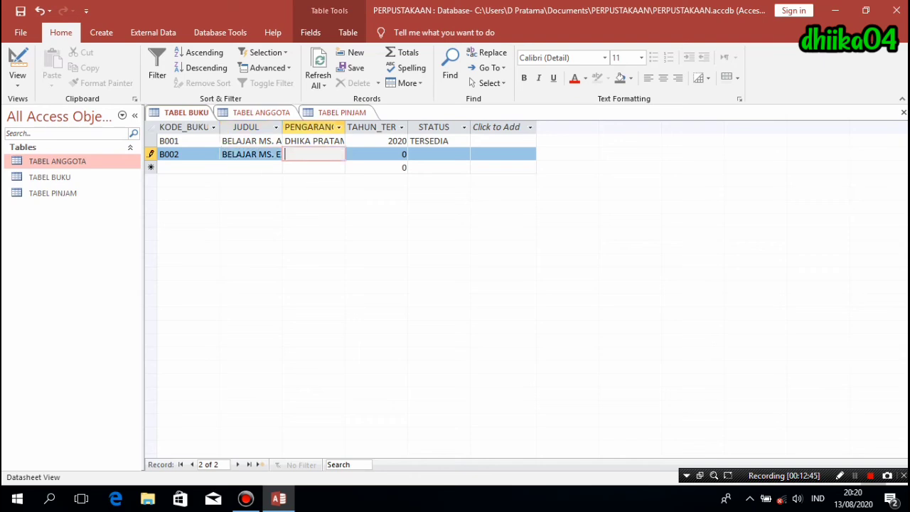
type("DONI")
key("Tab")
type("2020")
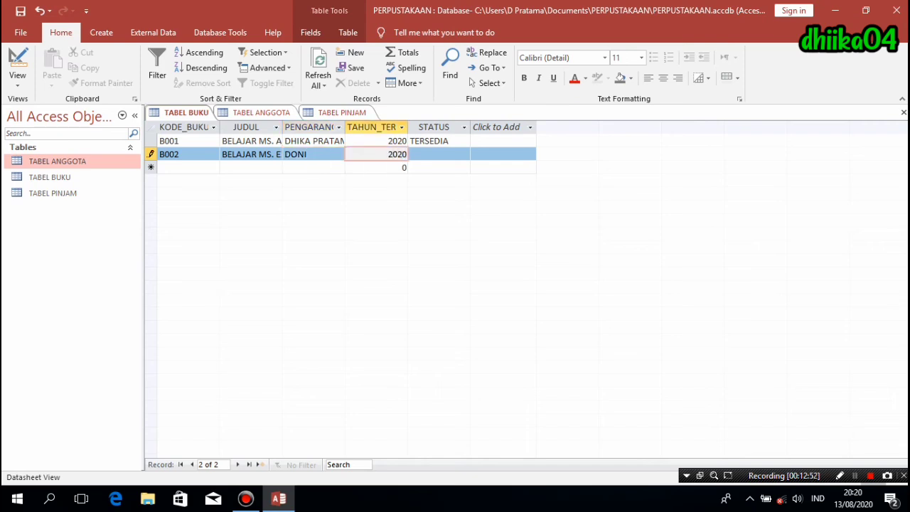
key("Tab")
type("TERSEDIA")
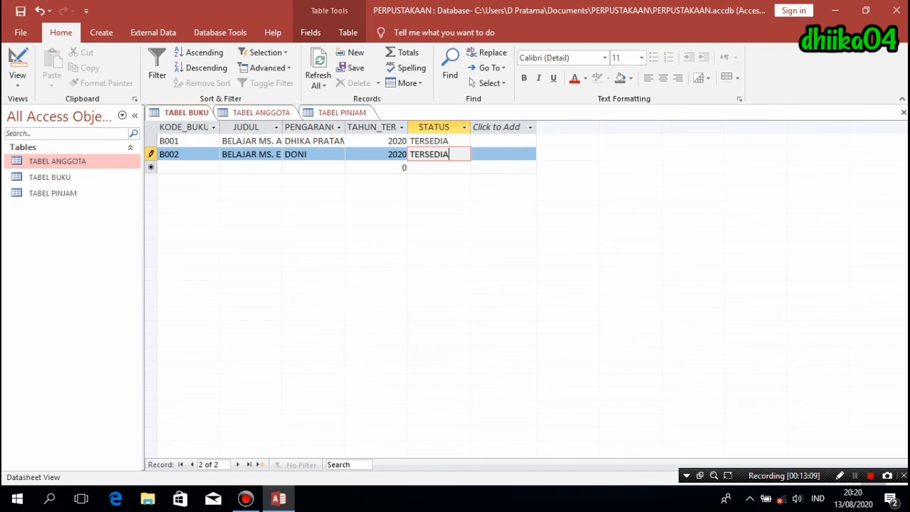
- Delete TAHUN_TERBIT's Default Value 0 in Design View and save on returning to Datasheet View
left_click(18, 78)
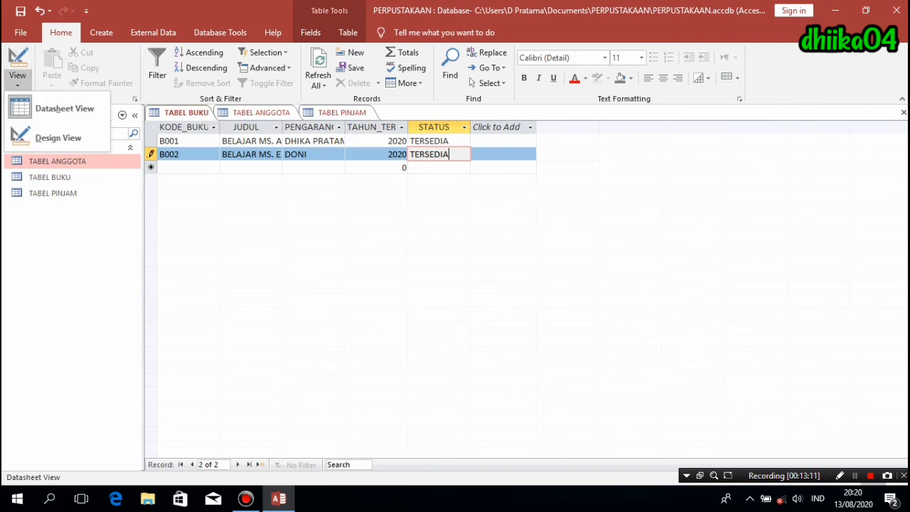
left_click(58, 137)
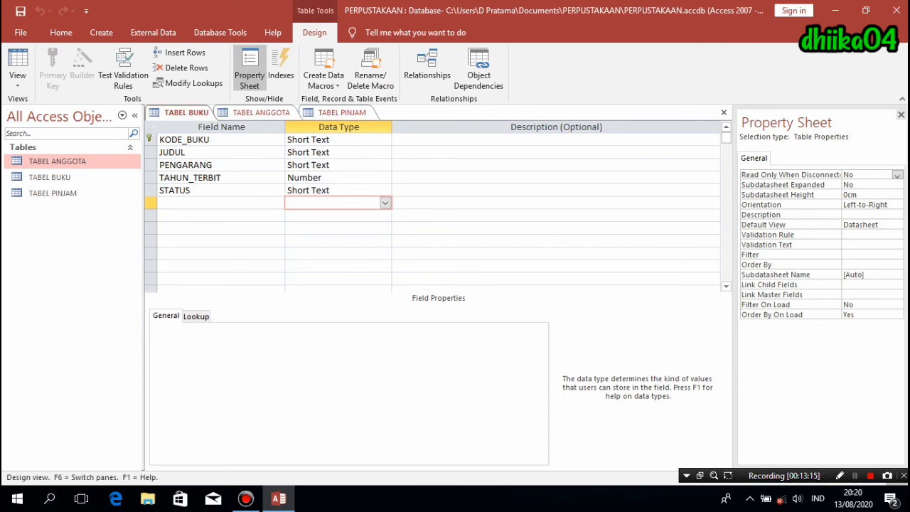
left_click(307, 177)
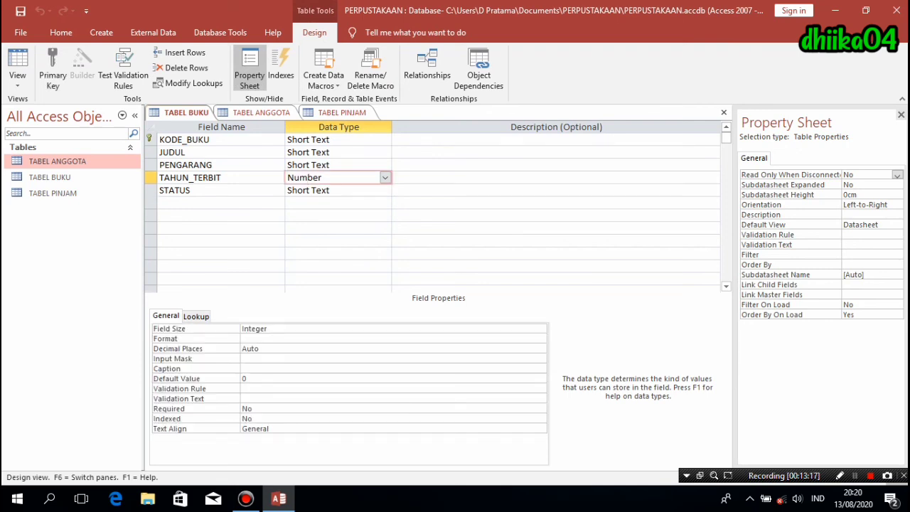
double_click(244, 379)
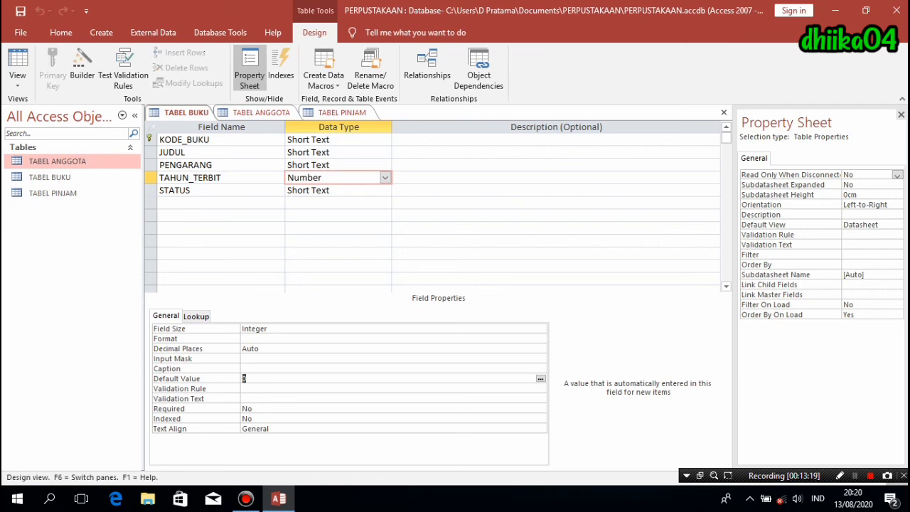
key("BackSpace")
left_click(18, 61)
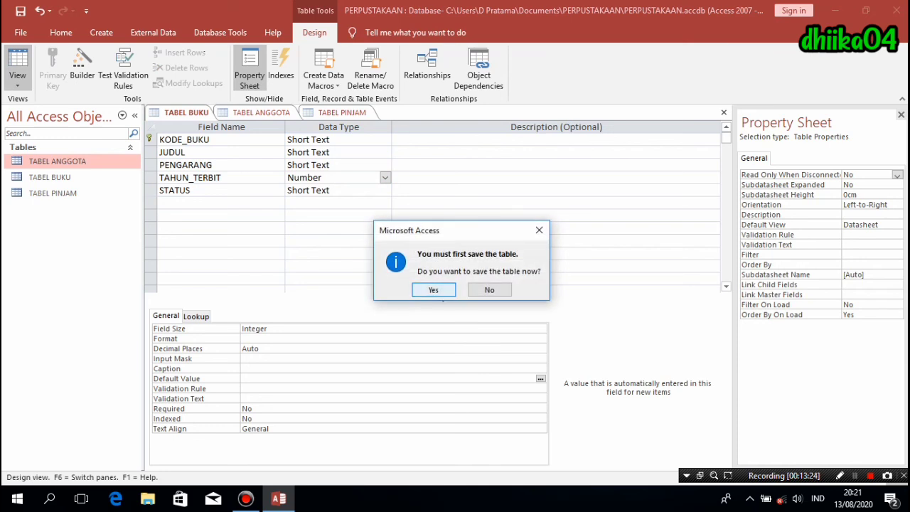
left_click(434, 290)
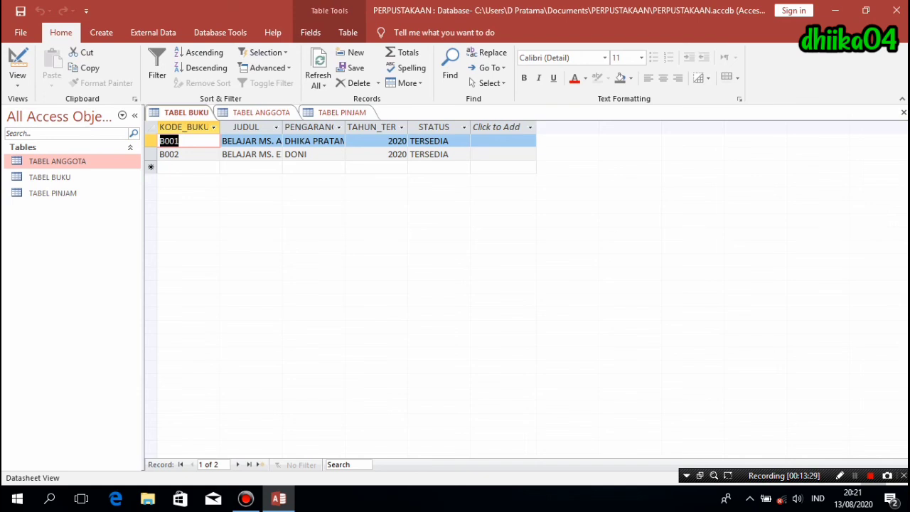
- Start member record AGT001 in TABEL ANGGOTA with the member's name and gender PEREMPUAN
left_click(261, 112)
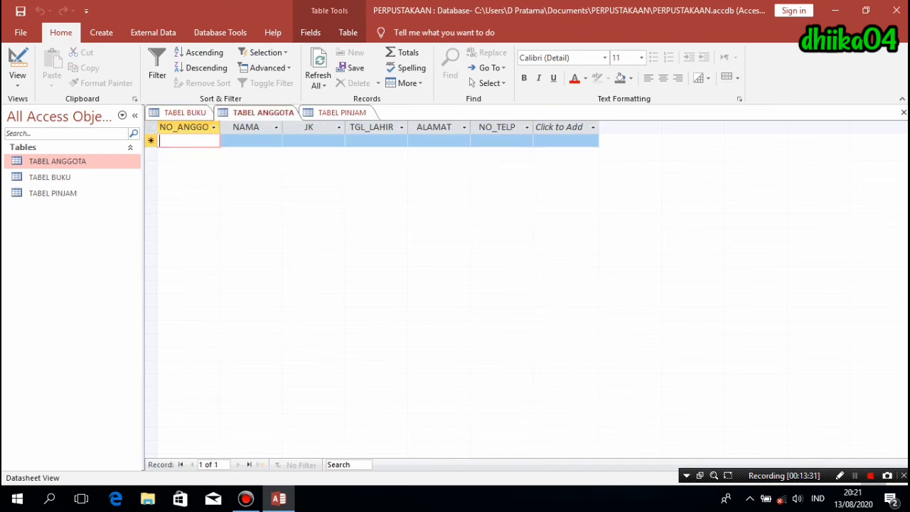
type("AGT001")
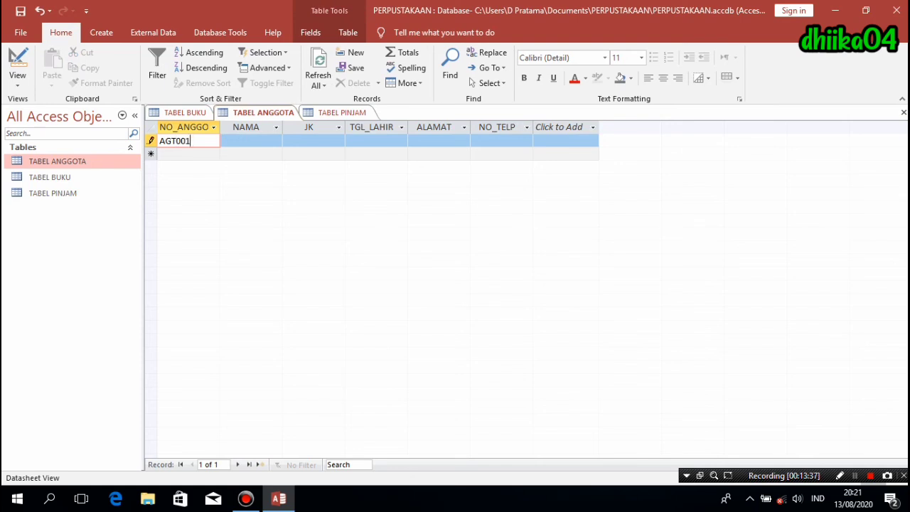
key("Tab")
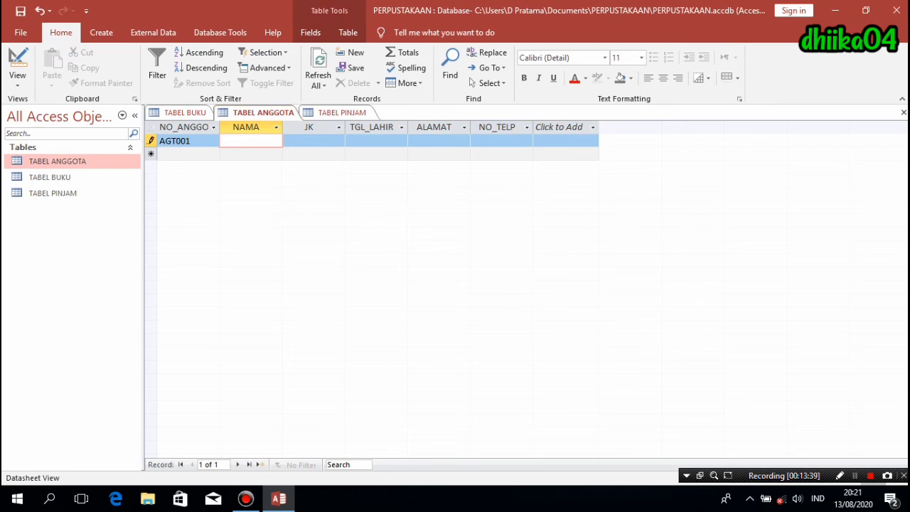
type("SINTA")
key("Tab")
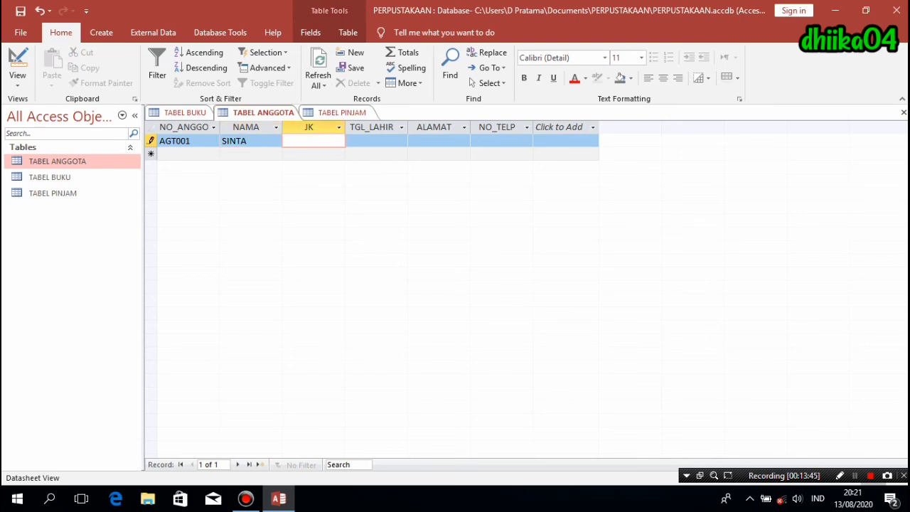
type("PEREMPUAN")
key("Tab")
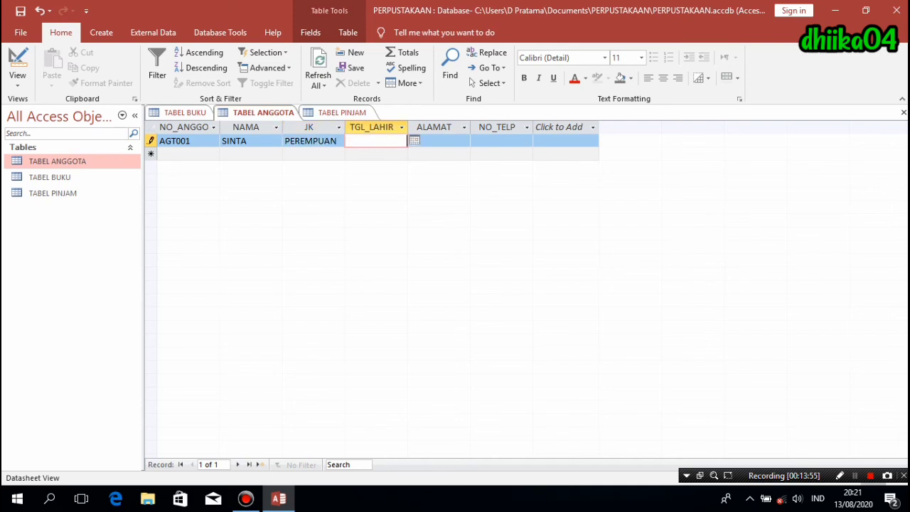
- Pick birth date 02/08/2020, then enter the member's address and phone number
left_click(414, 141)
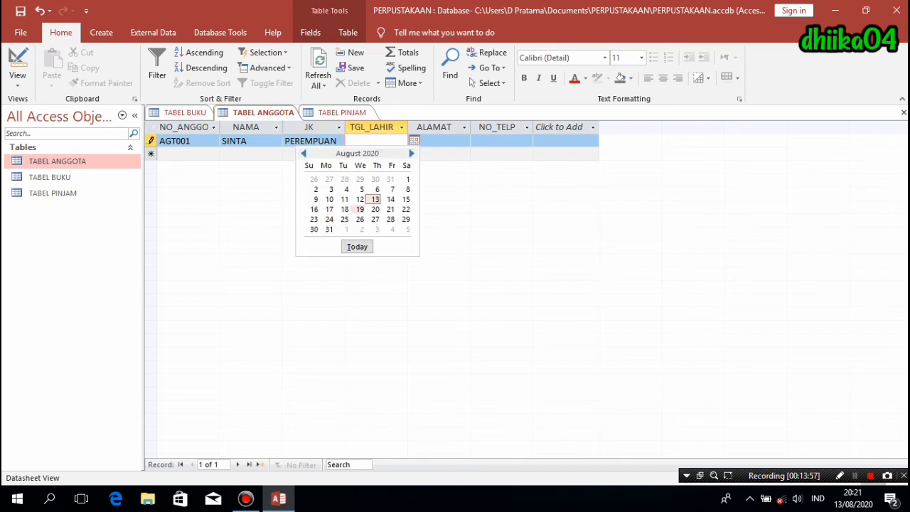
left_click(315, 189)
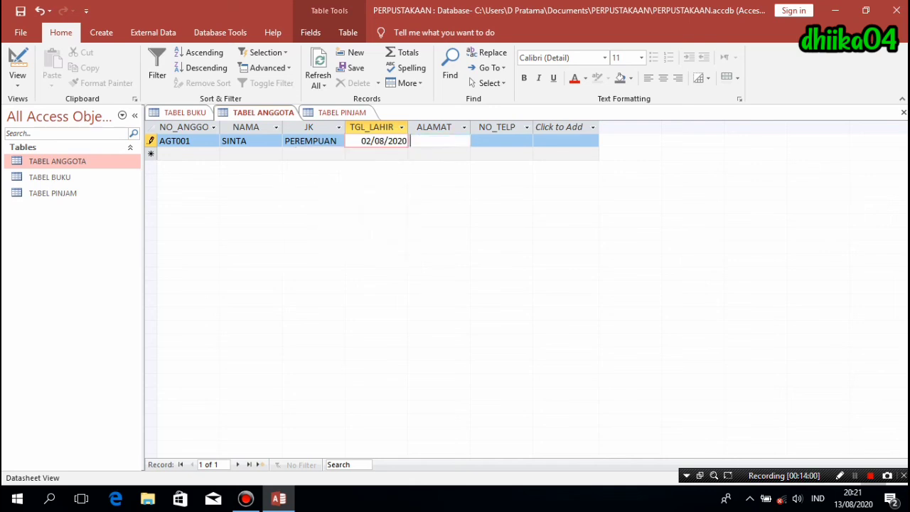
left_click(439, 141)
type("SERANG")
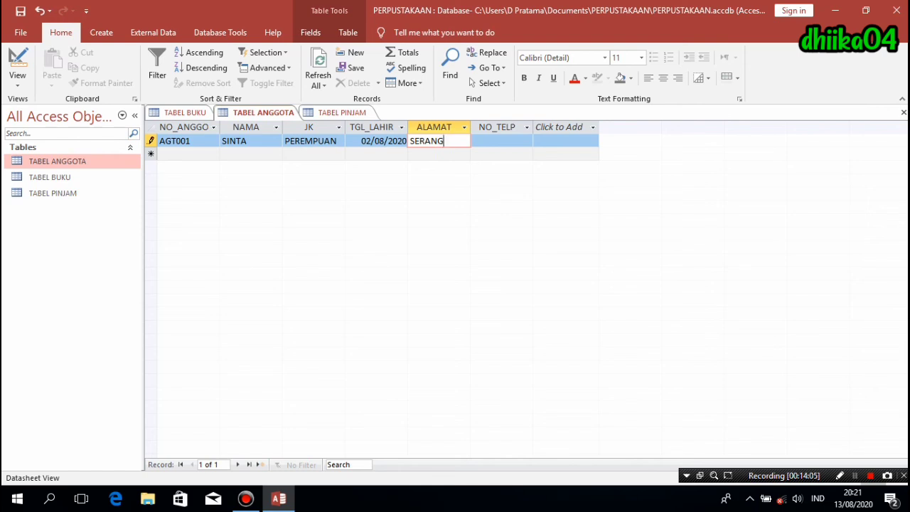
key("Tab")
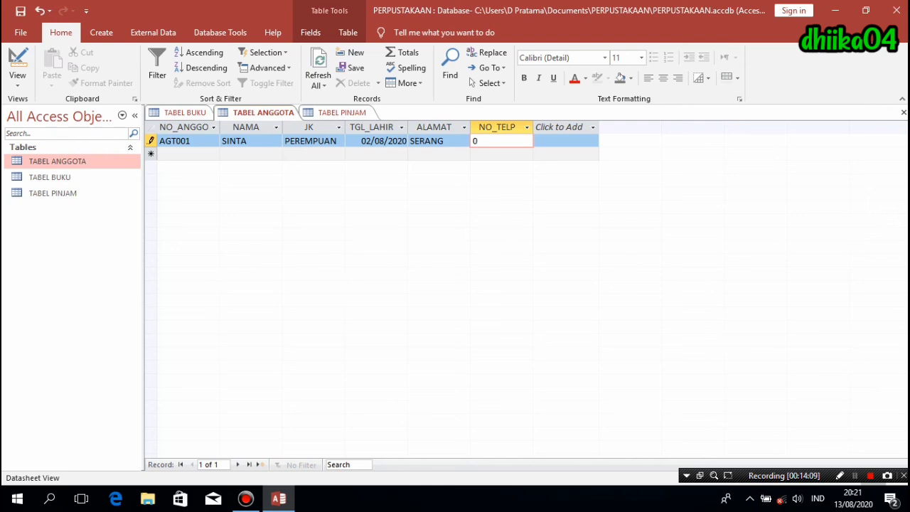
key("Tab")
- Start member record AGT002 with the member's name and gender LAKI-LAKI
type("AGT")
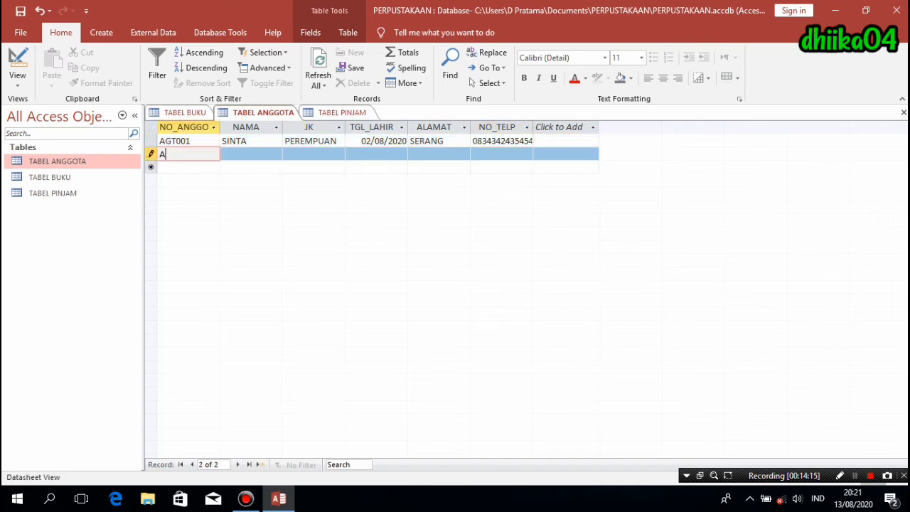
type("002")
key("Tab")
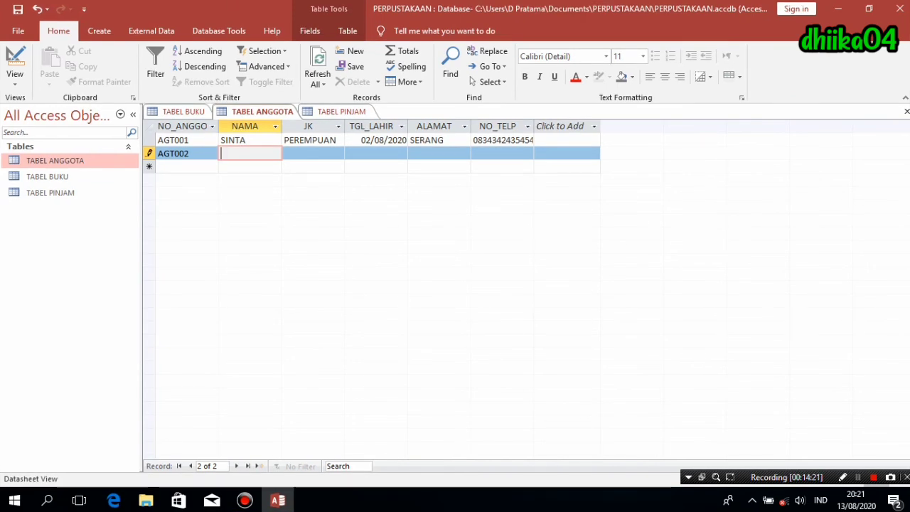
type("JAKA")
key("Tab")
type("L")
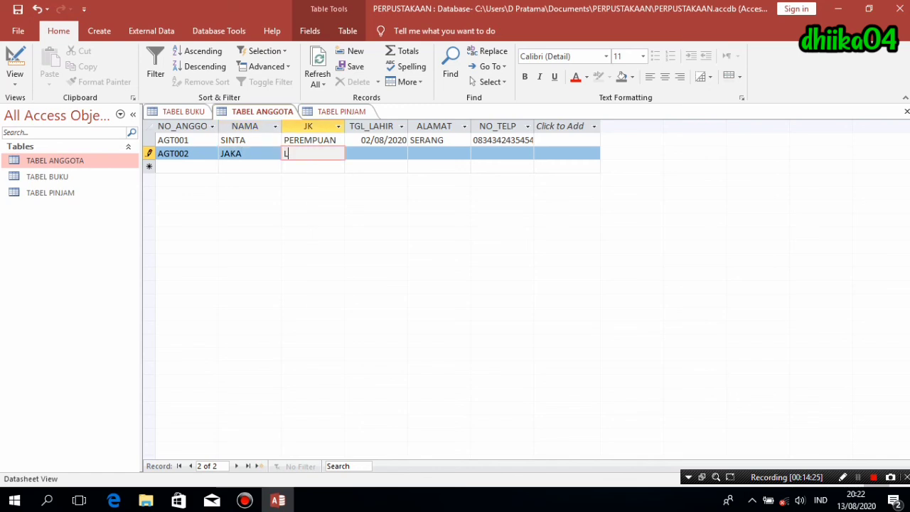
type("AKI-LAKI")
key("Tab")
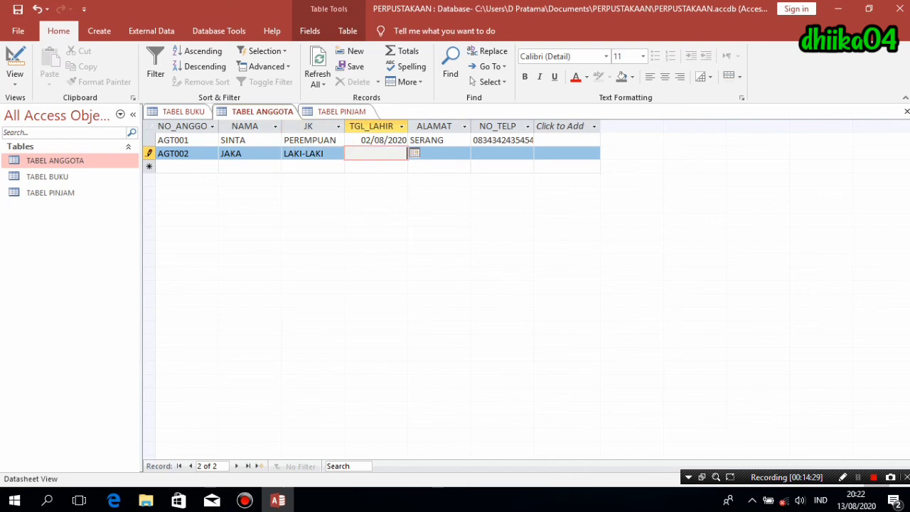
- Set birth date 05/05/2020, enter the address and phone number, and save the record
left_click(415, 153)
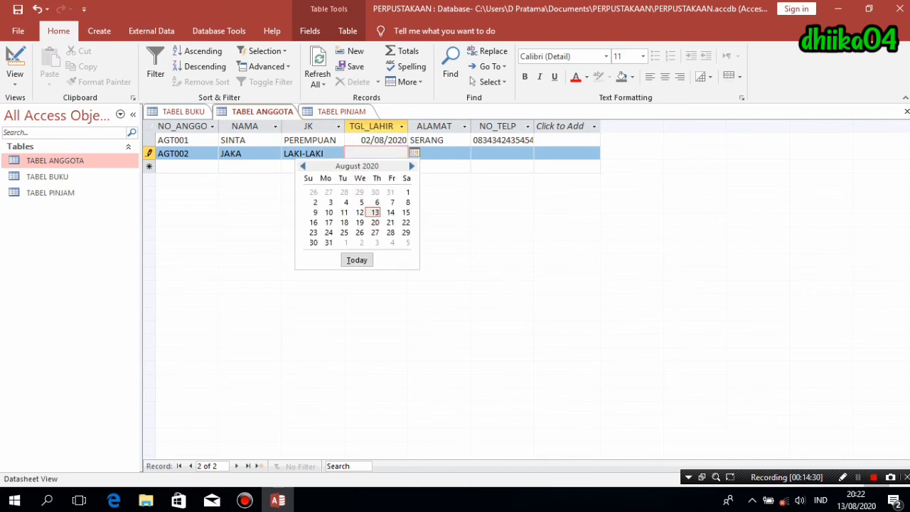
left_click(302, 166)
left_click(302, 166)
left_click(302, 166)
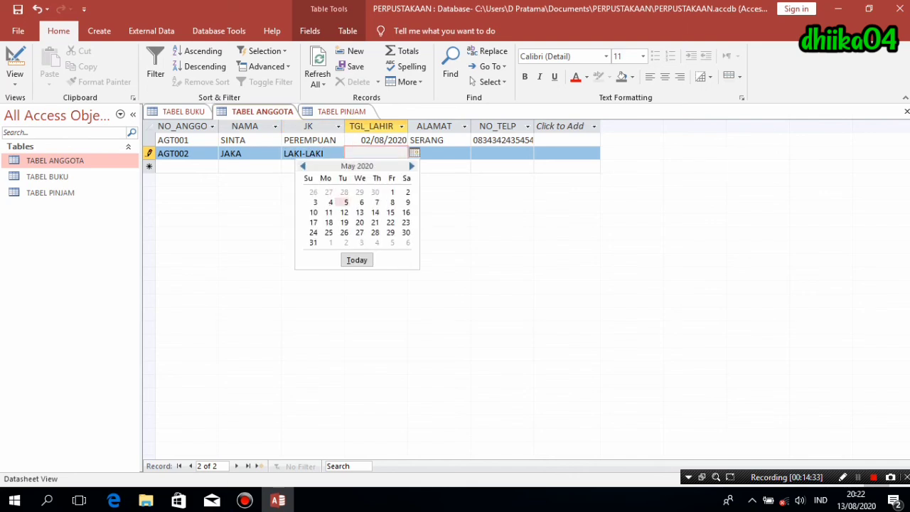
left_click(344, 202)
key("Tab")
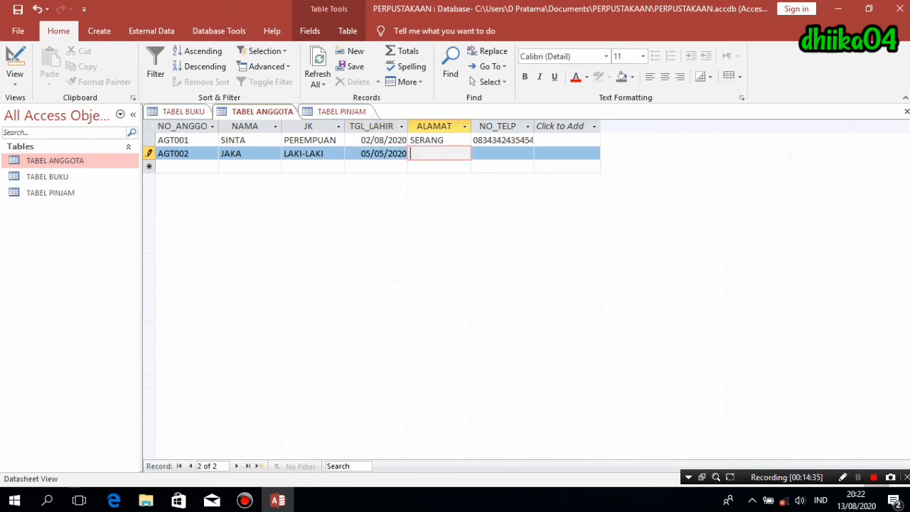
type("RANGKAS")
type("BITUNG")
key("Tab")
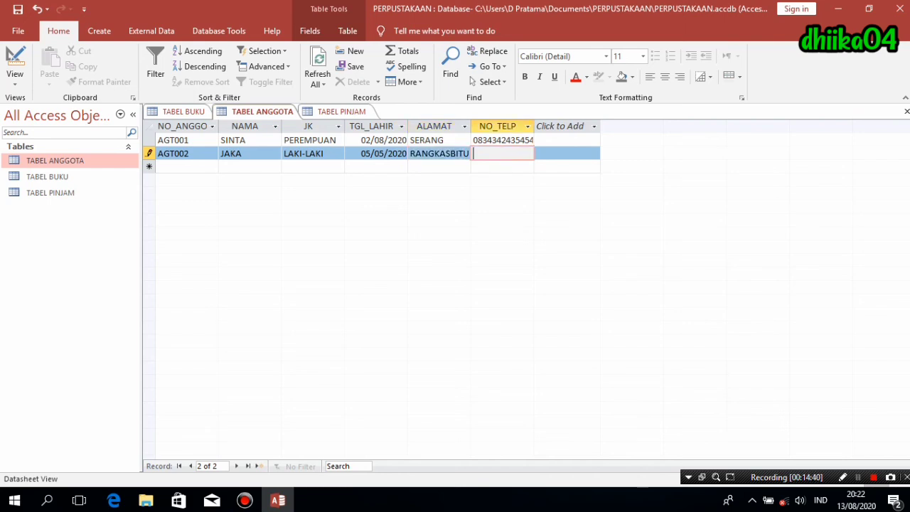
key("Down")
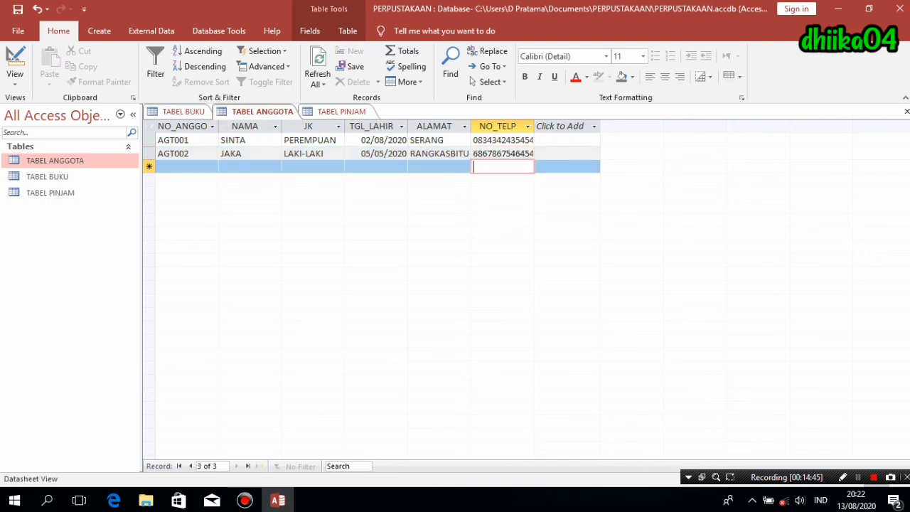
key("ctrl+F6")
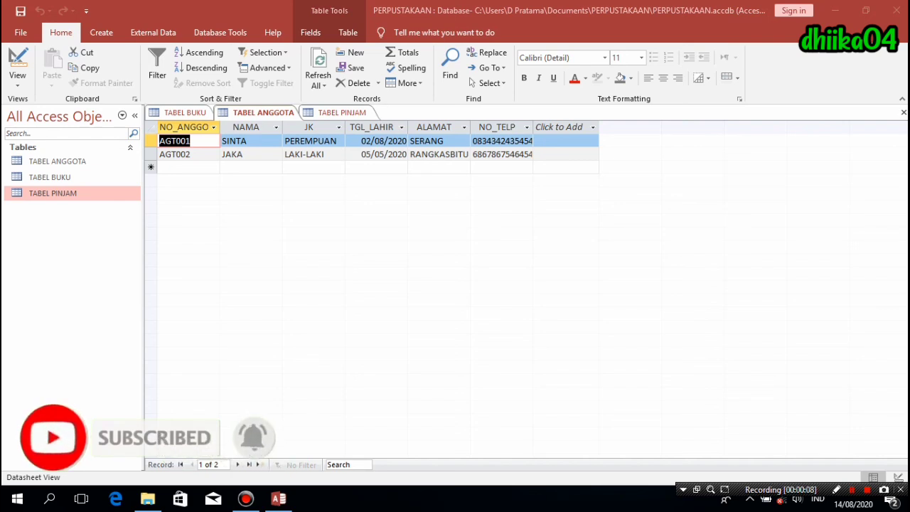
- In TABEL PINJAM, enter loan code P0001, book B001 and member AGT001
left_click(342, 112)
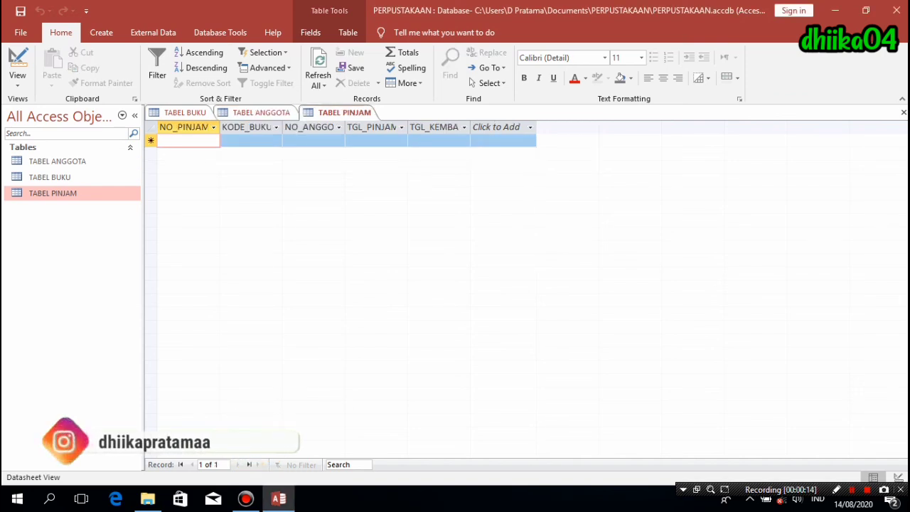
type("p")
key("BackSpace")
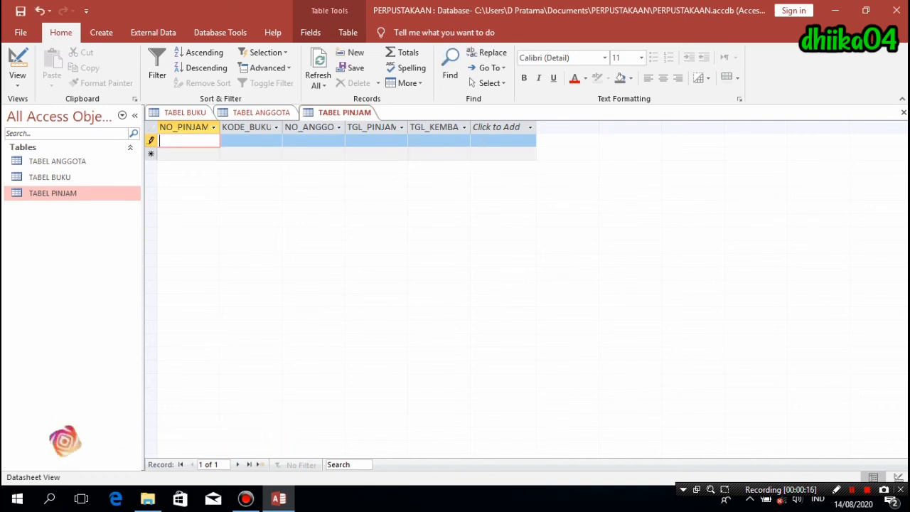
key("Caps_Lock")
type("P0000")
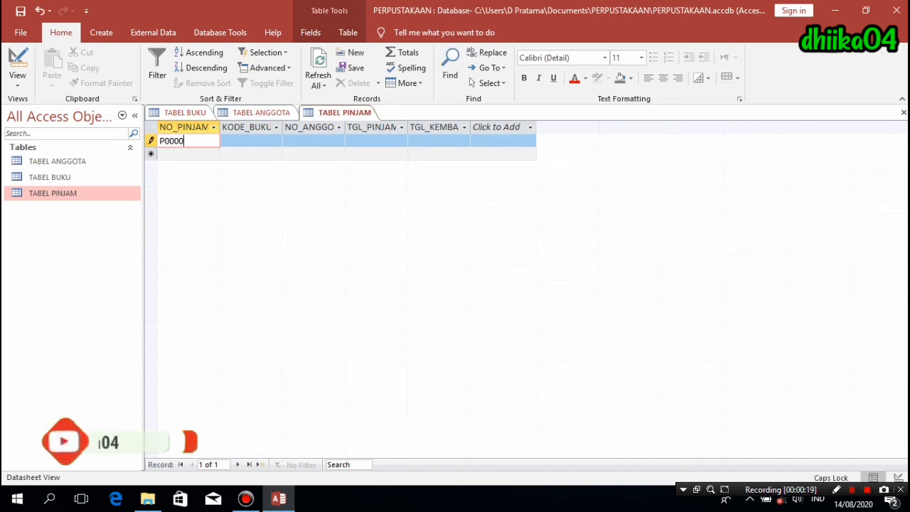
key("BackSpace")
type("1")
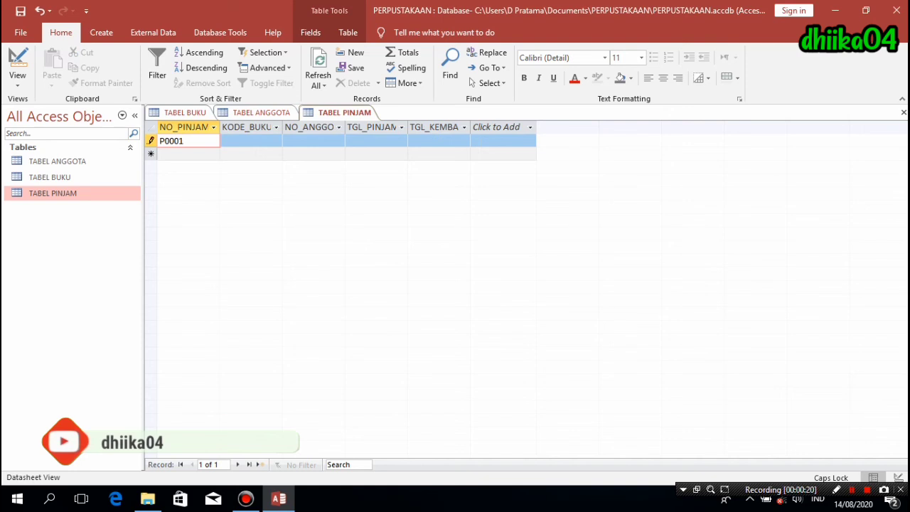
key("Tab")
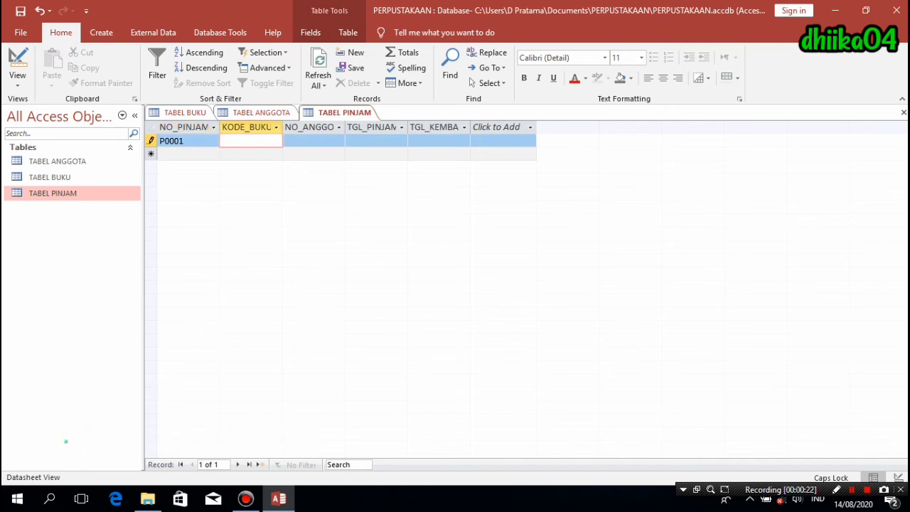
type("B001")
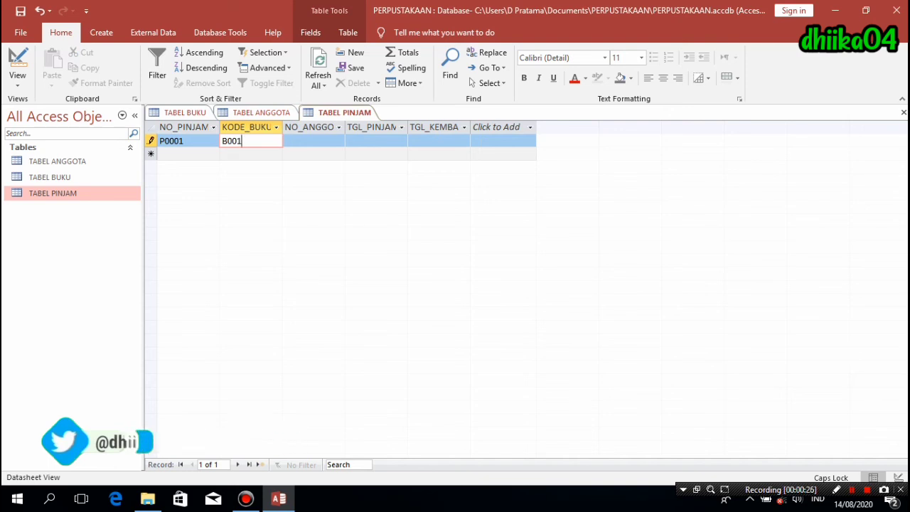
key("Tab")
type("AGT")
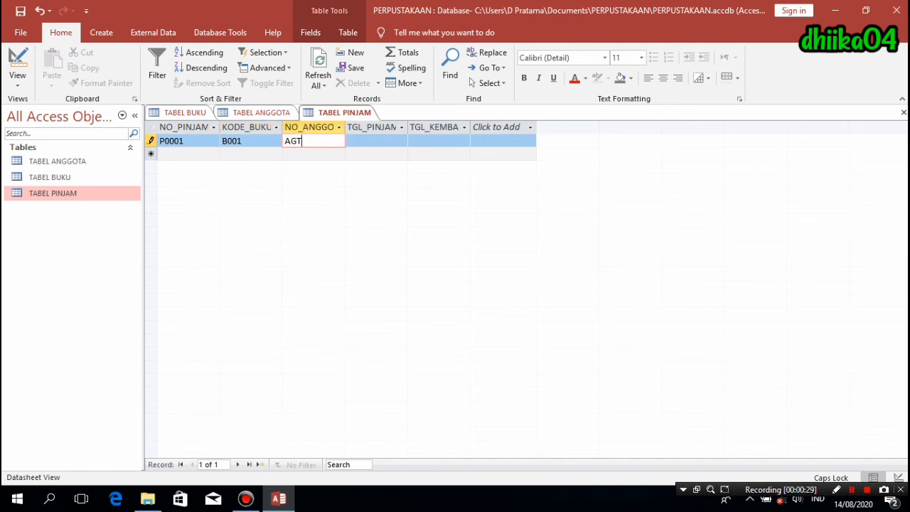
type("000")
key("BackSpace")
type("1")
key("Tab")
- Set loan date 14/08/2020 and return date 19/08/2020, then save the loan
left_click(414, 141)
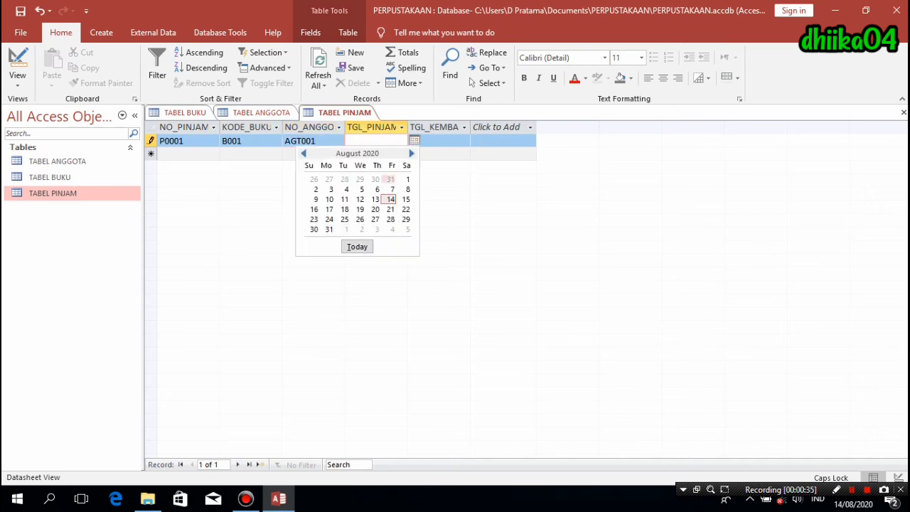
left_click(391, 199)
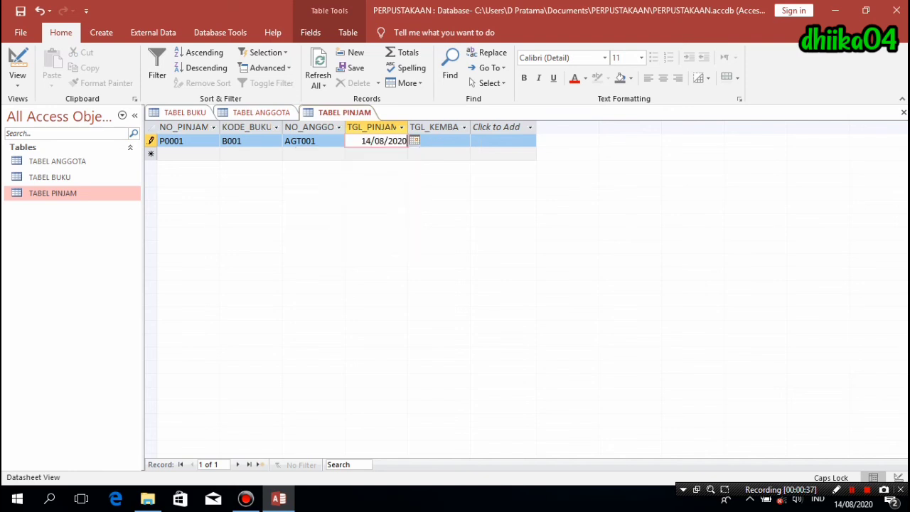
key("Tab")
left_click(477, 141)
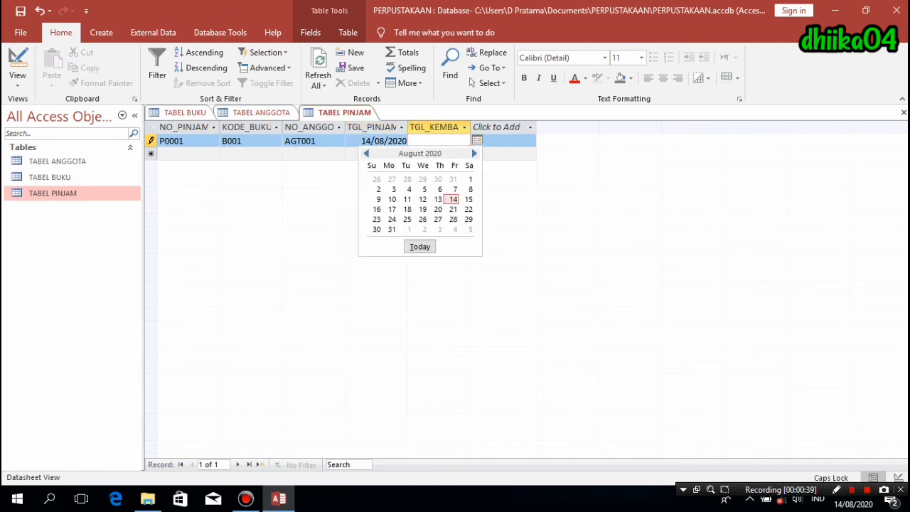
left_click(423, 209)
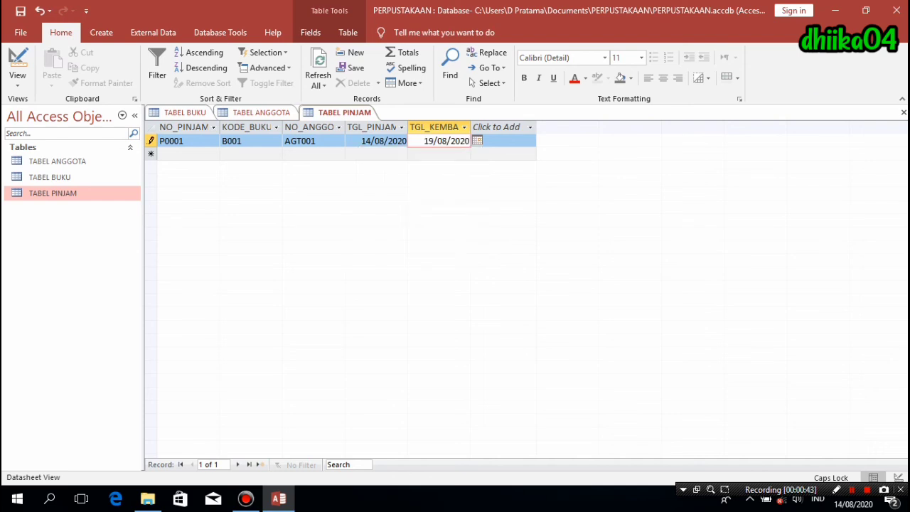
key("Tab")
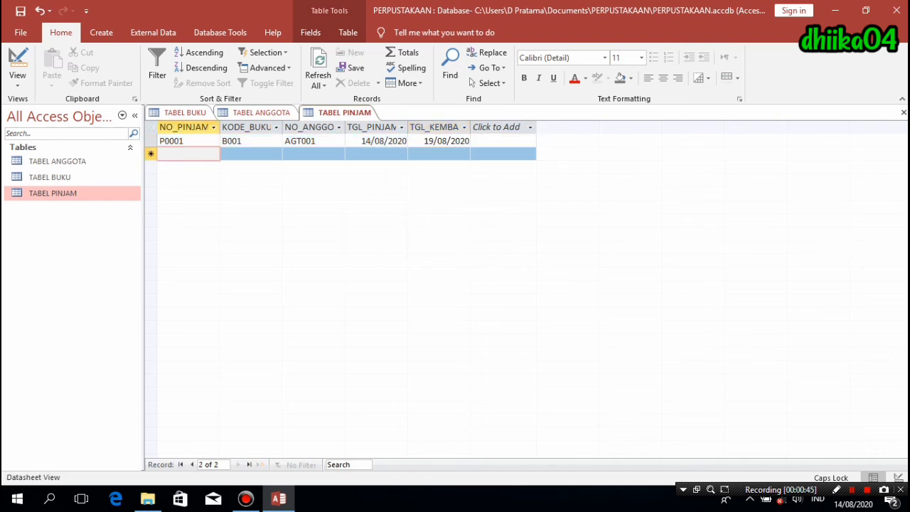